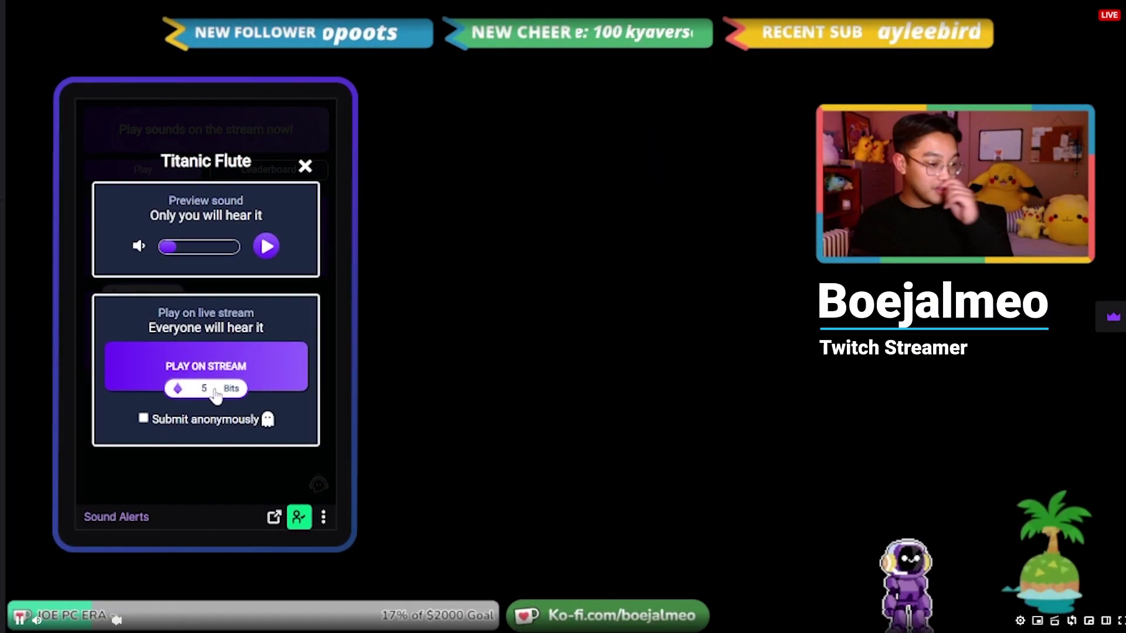
# Play the Titanic Flute sound alert on stream, confirming the 5 Bits cost
pyautogui.click(221, 397)
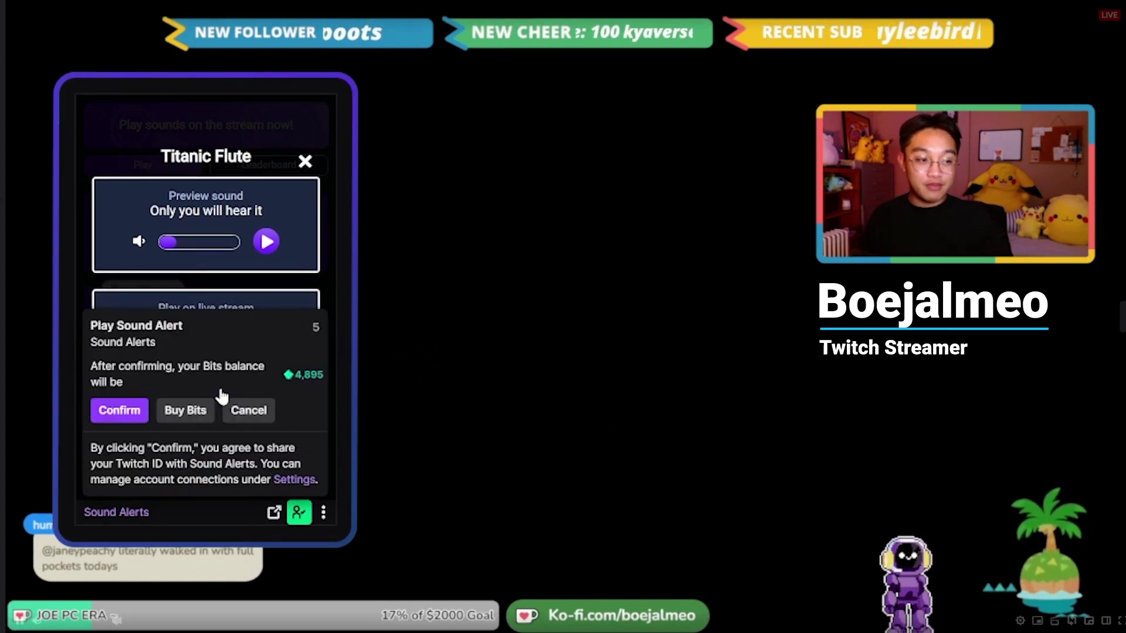
pyautogui.click(131, 418)
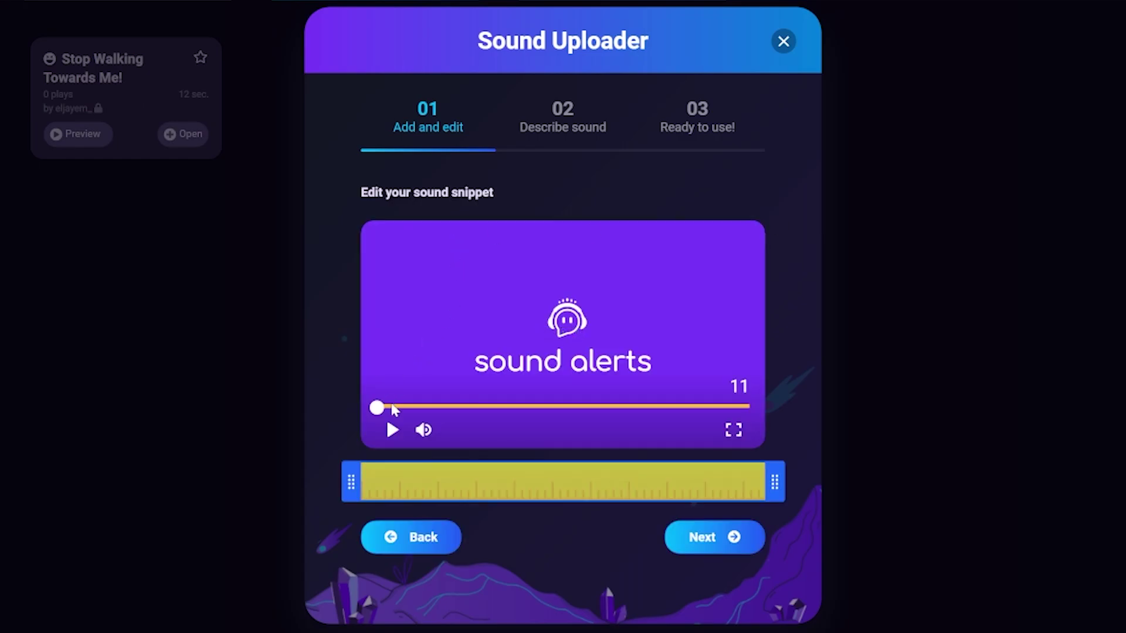
# Preview the imported clip's 11.90-second selection, then pause it
pyautogui.click(392, 430)
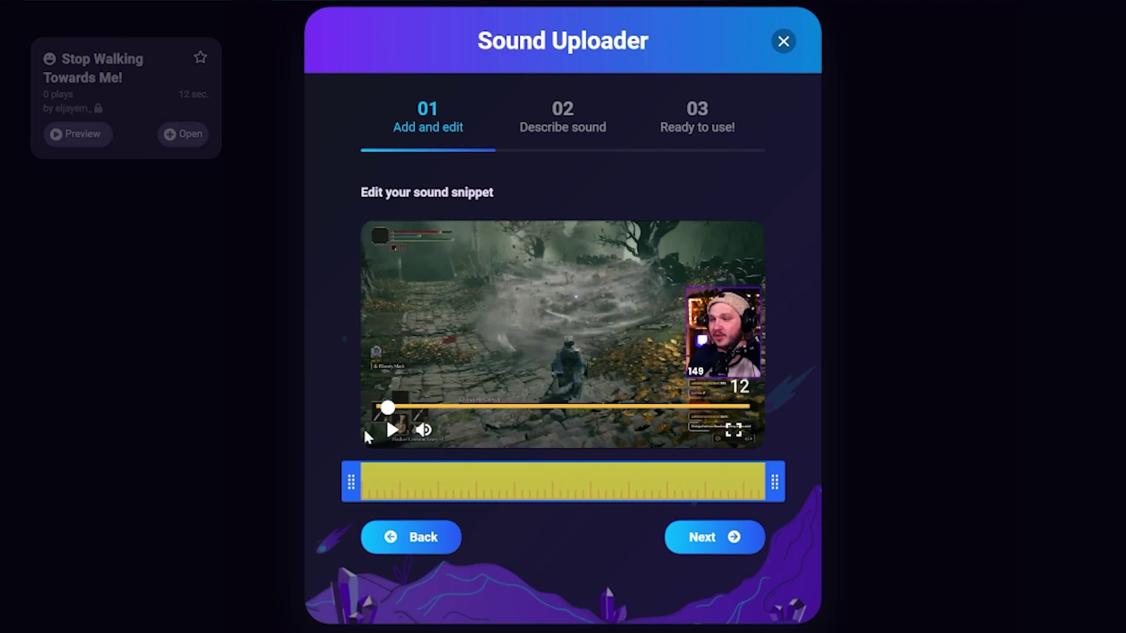
pyautogui.click(392, 429)
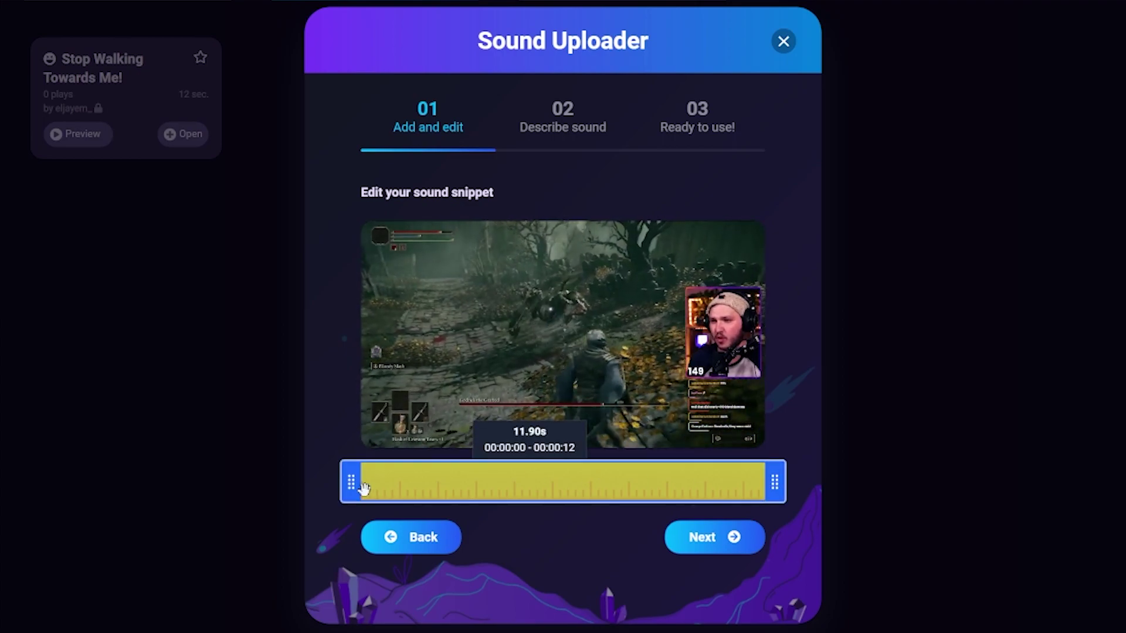
pyautogui.click(393, 429)
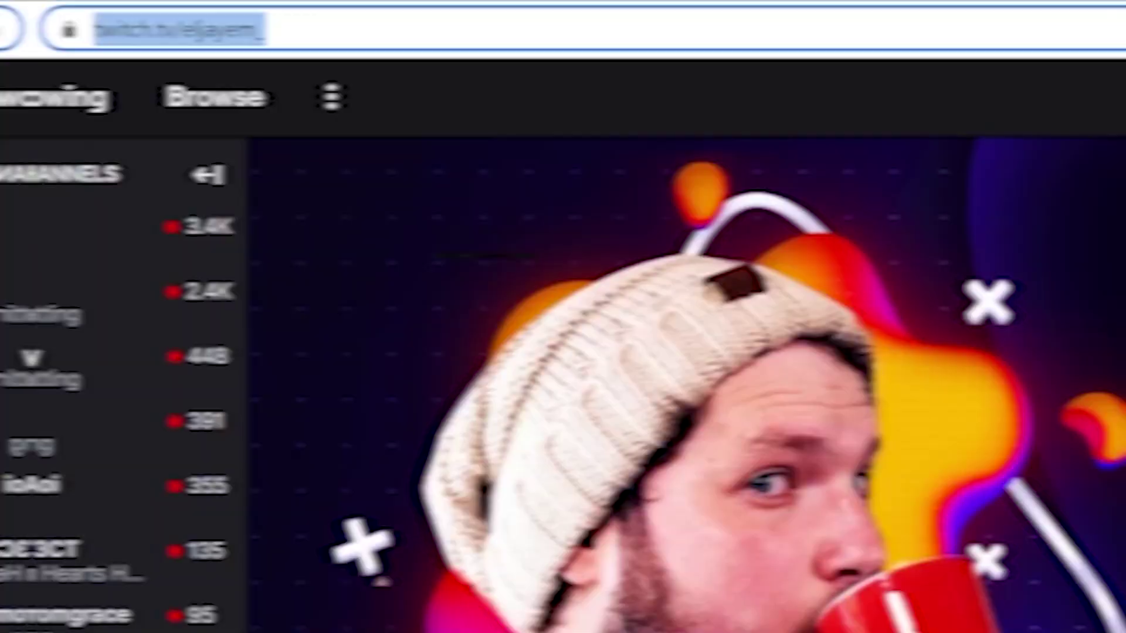
# Go to soundalerts.com and log in as a streamer to reach the setup guide
pyautogui.write('so')
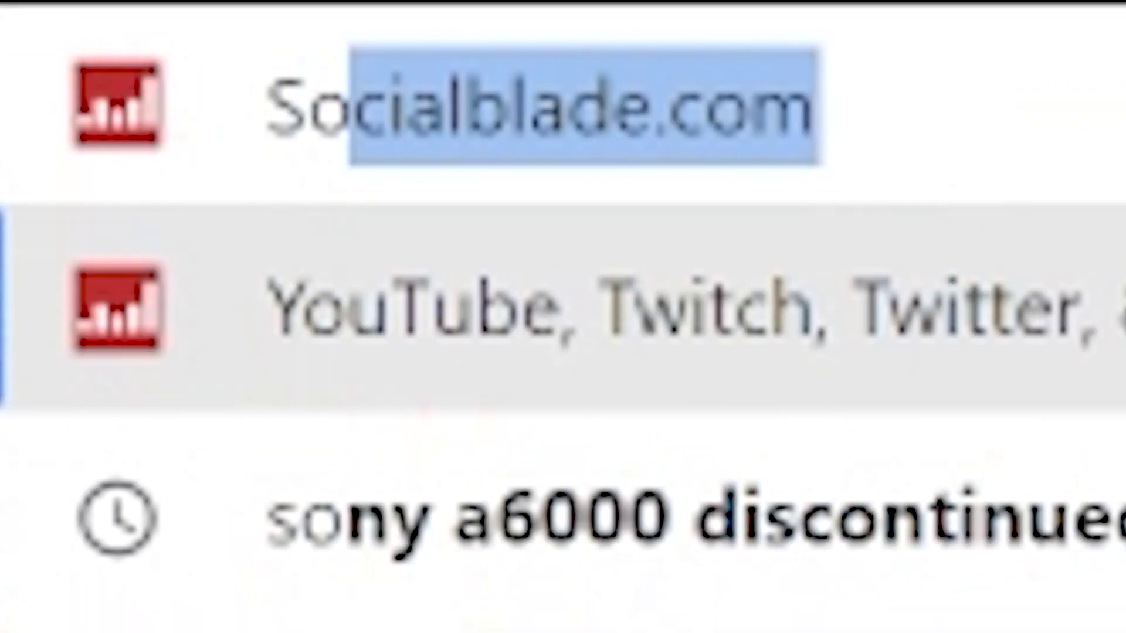
pyautogui.write('undalerts')
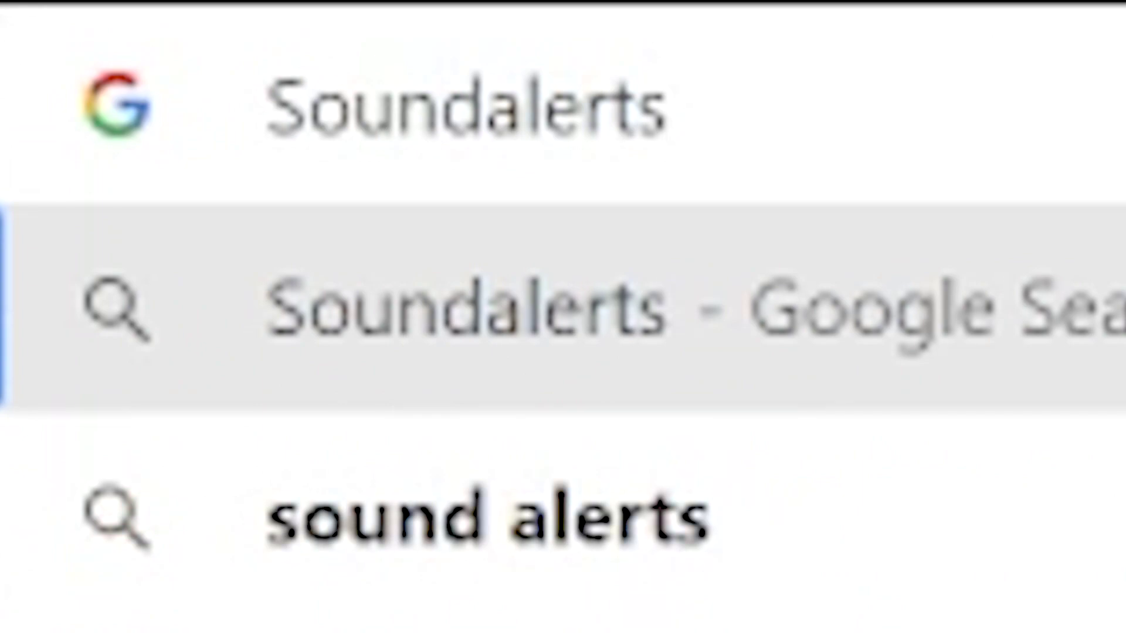
pyautogui.write('.com')
pyautogui.press('Return')
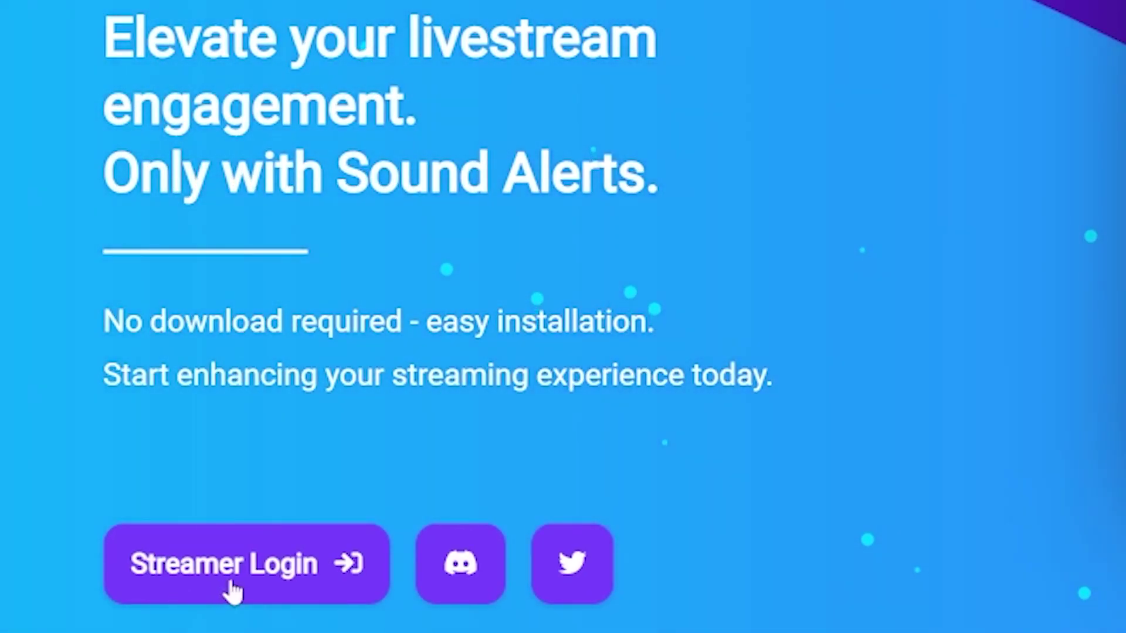
pyautogui.click(231, 583)
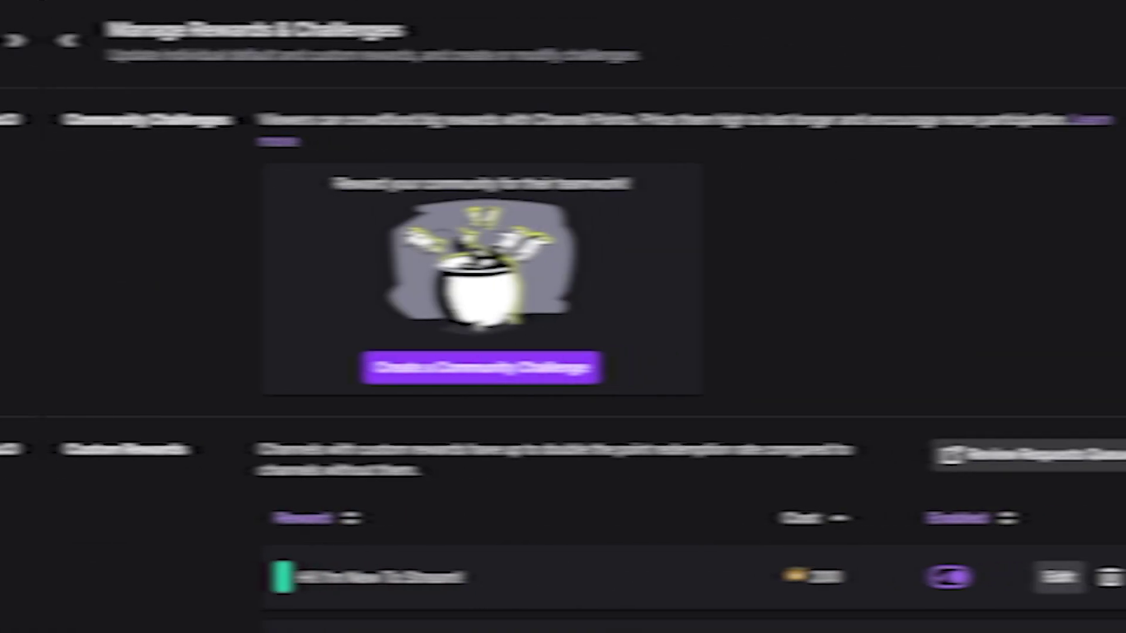
pyautogui.scroll(-15, 563, 317)
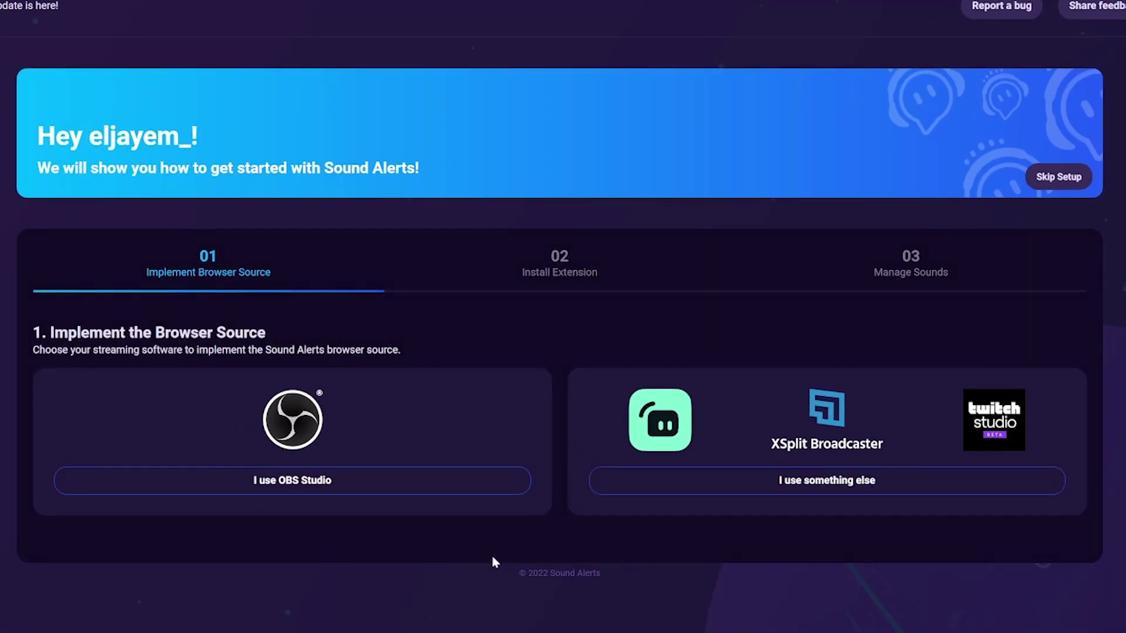
# Choose OBS Studio as the streaming software in the Sound Alerts setup
pyautogui.click(360, 492)
pyautogui.scroll(-1, 385, 478)
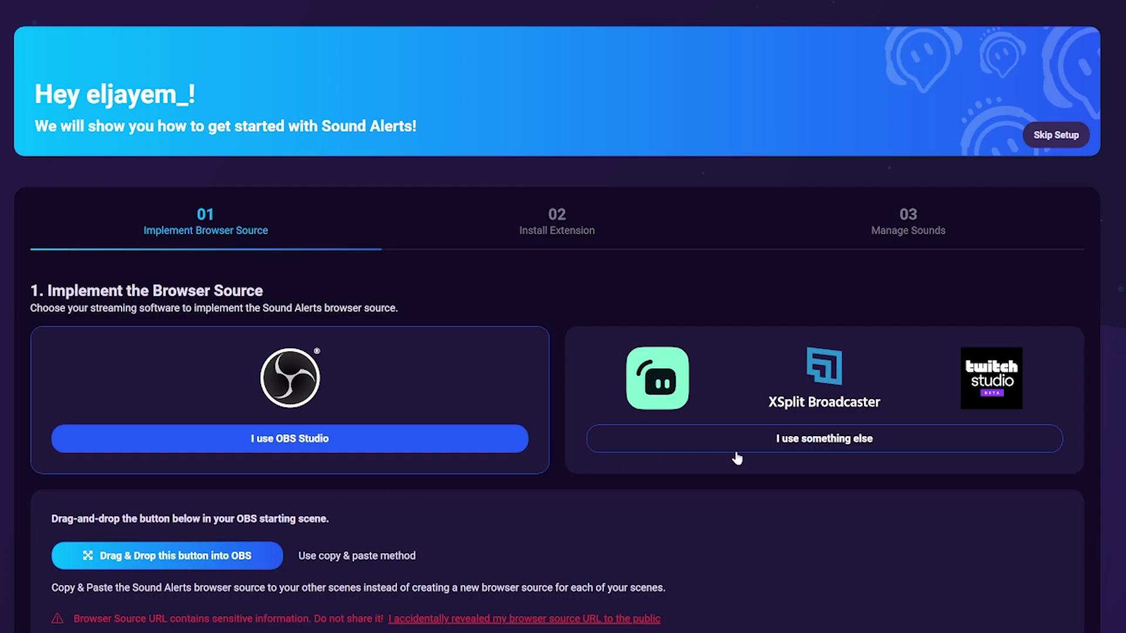
pyautogui.scroll(-3, 737, 458)
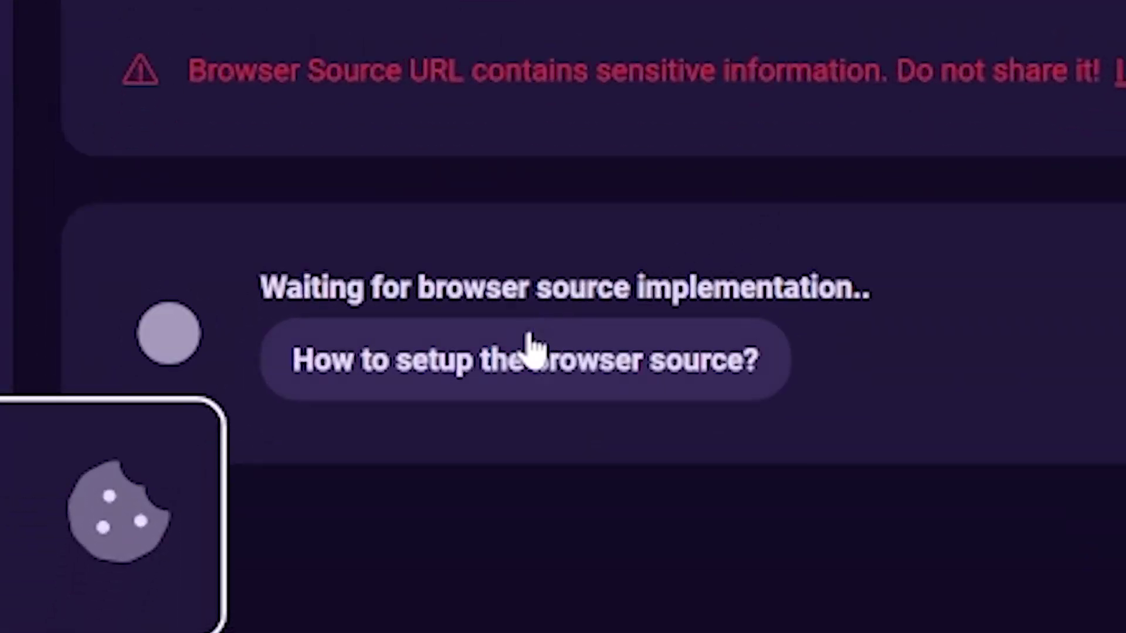
# Switch to the copy & paste setup method and copy the browser source URL
pyautogui.click(531, 351)
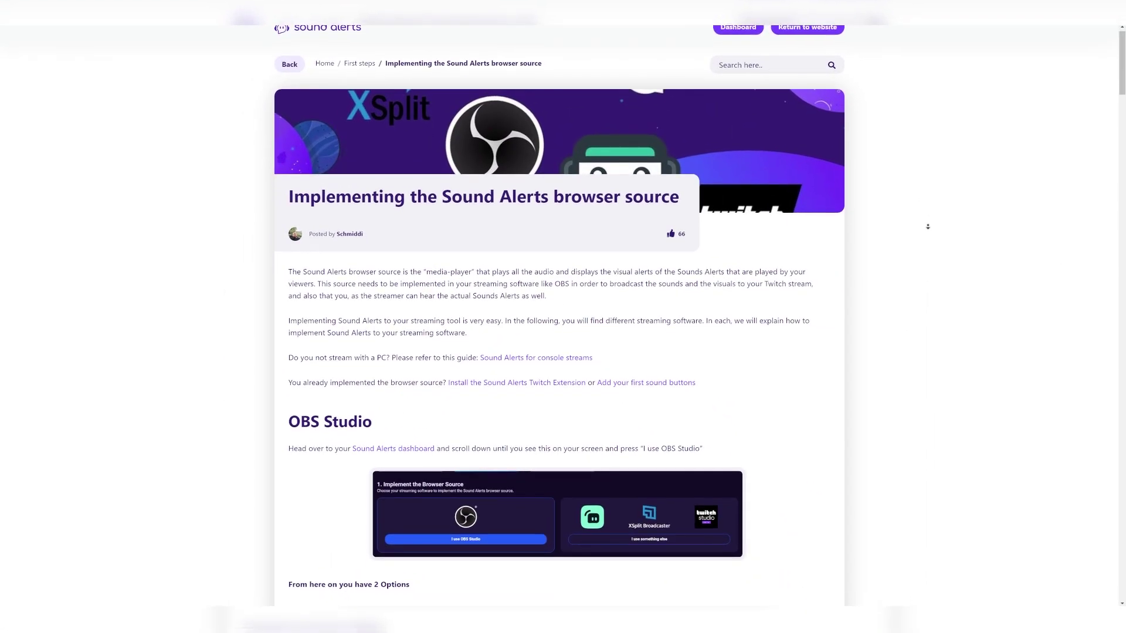
pyautogui.scroll(-3, 926, 213)
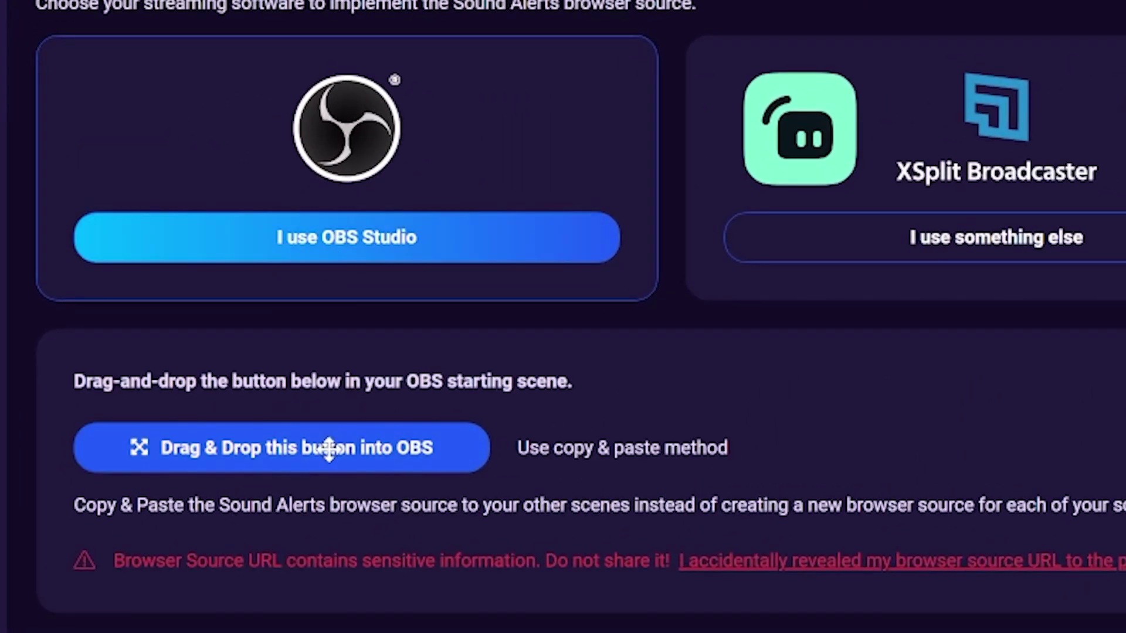
pyautogui.moveTo(329, 450); pyautogui.dragTo(500, 285)
pyautogui.click(634, 452)
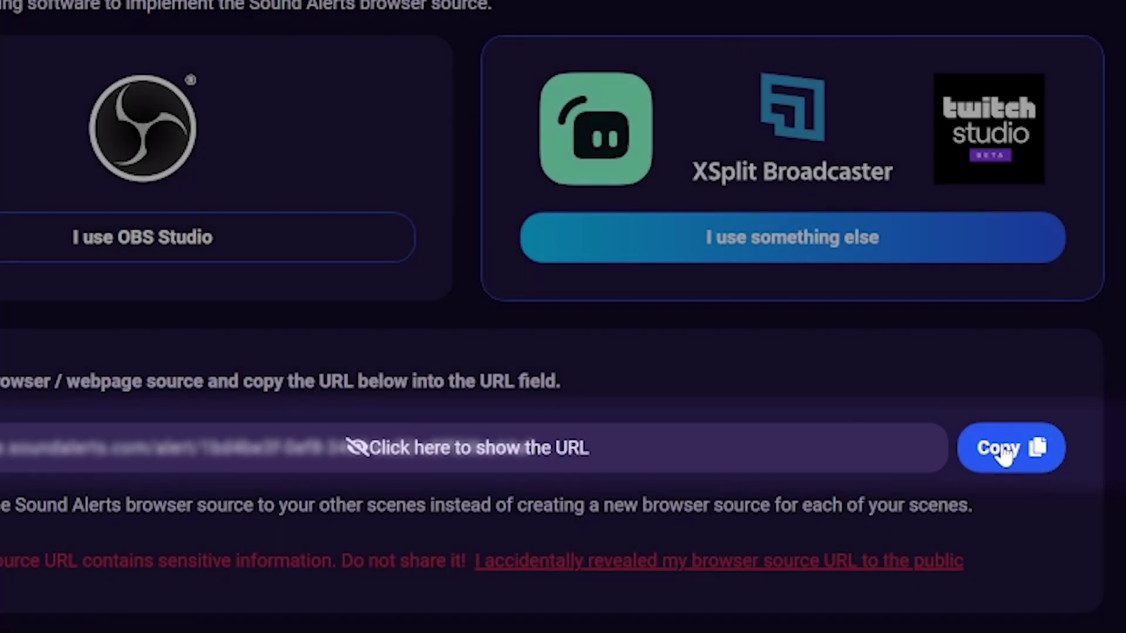
pyautogui.click(1005, 452)
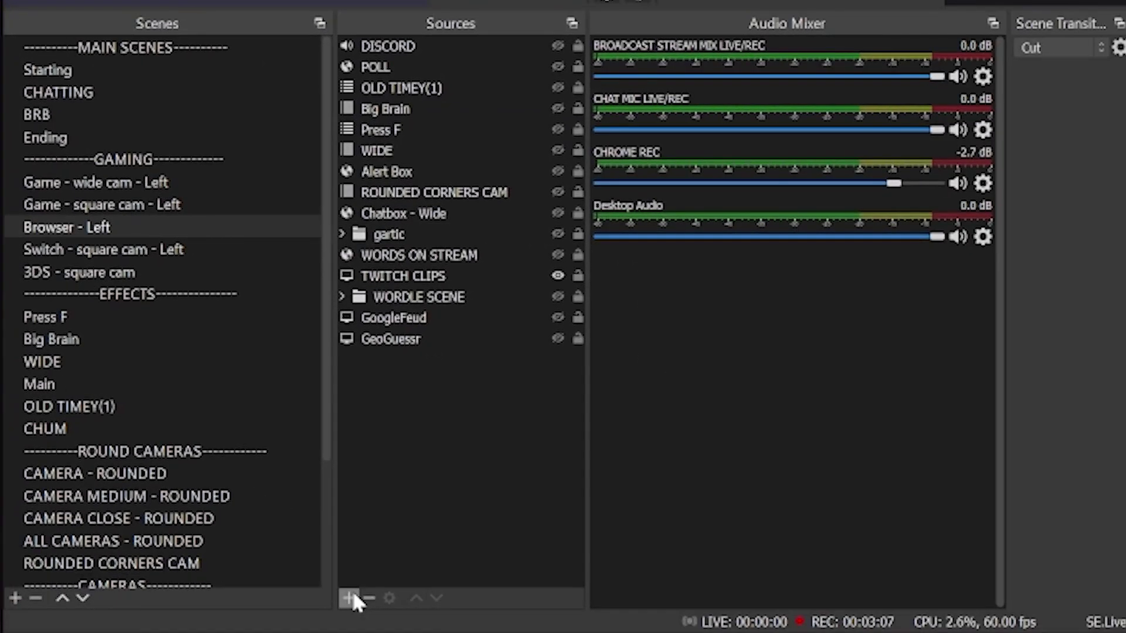
# Add a new browser source to the scene
pyautogui.click(352, 595)
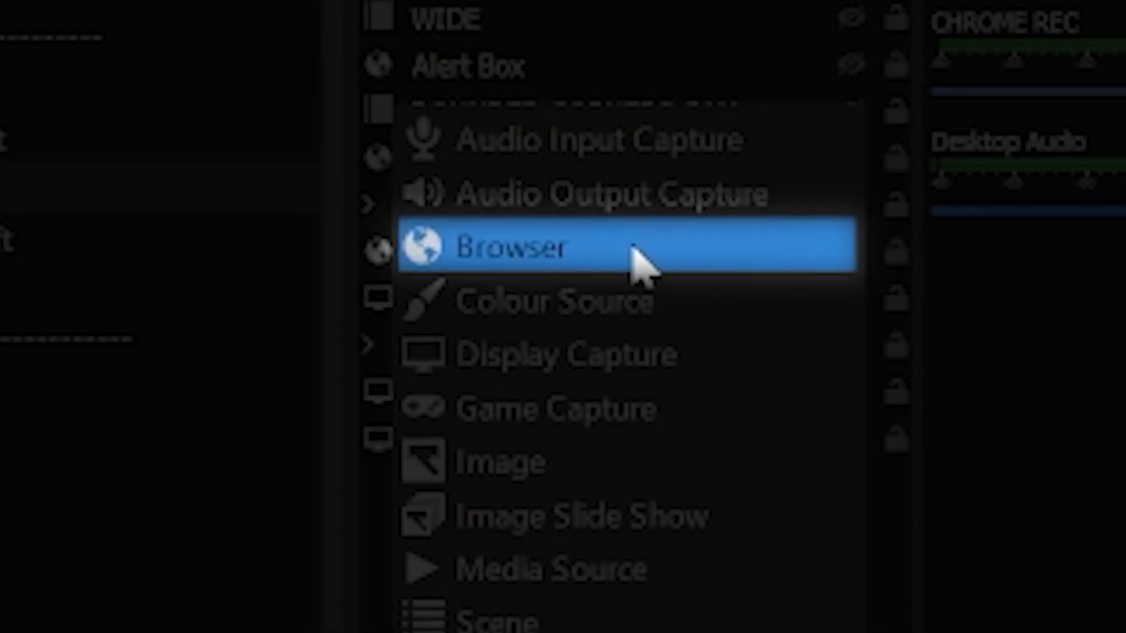
pyautogui.click(636, 264)
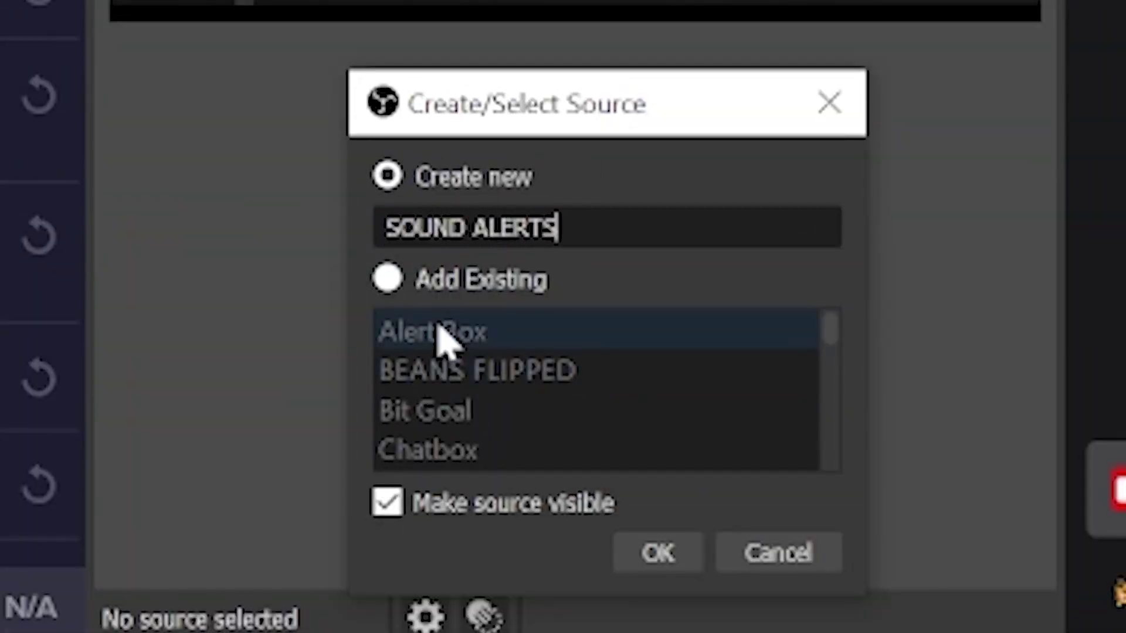
pyautogui.click(658, 553)
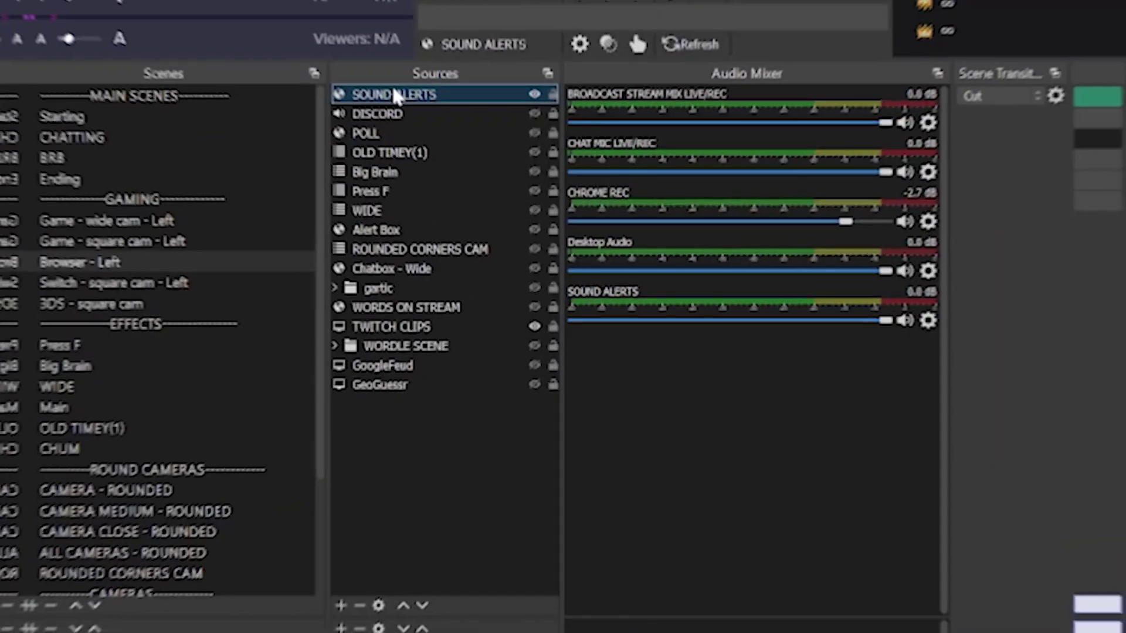
# Copy the SOUND ALERTS source and paste it as a reference into the CHATTING scene
pyautogui.rightClick(387, 79)
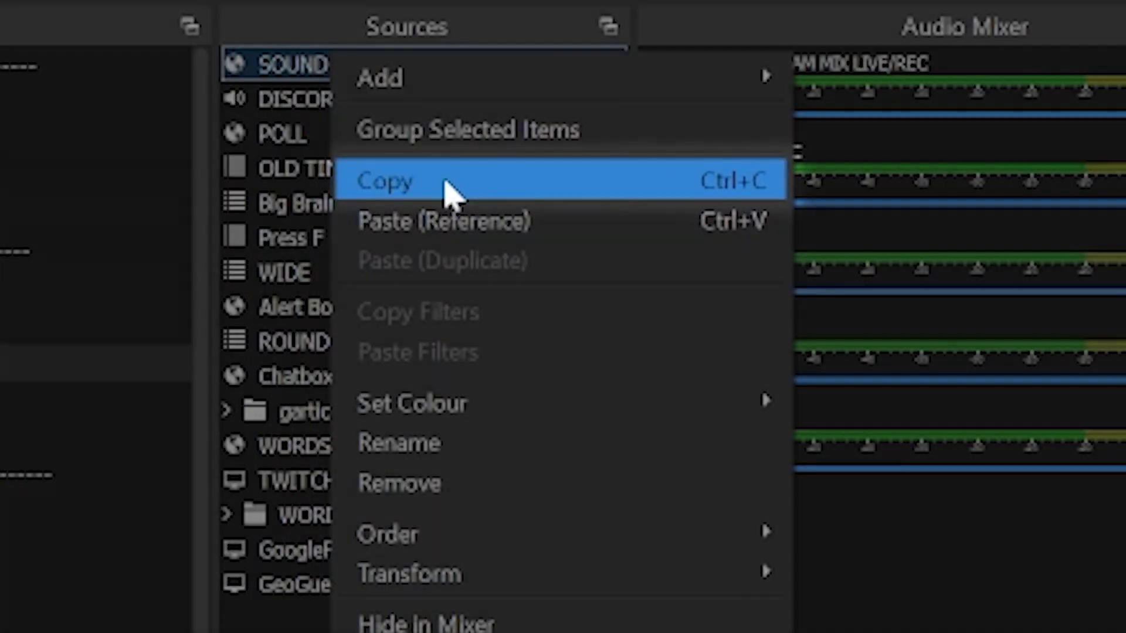
pyautogui.click(452, 188)
pyautogui.click(27, 160)
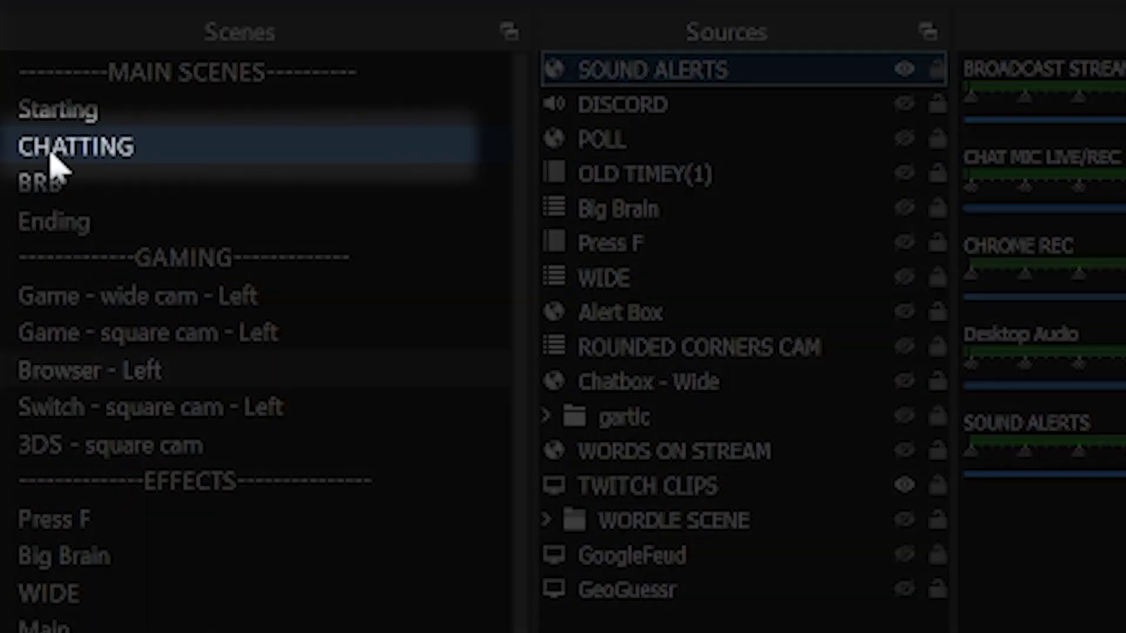
pyautogui.rightClick(433, 545)
pyautogui.click(502, 602)
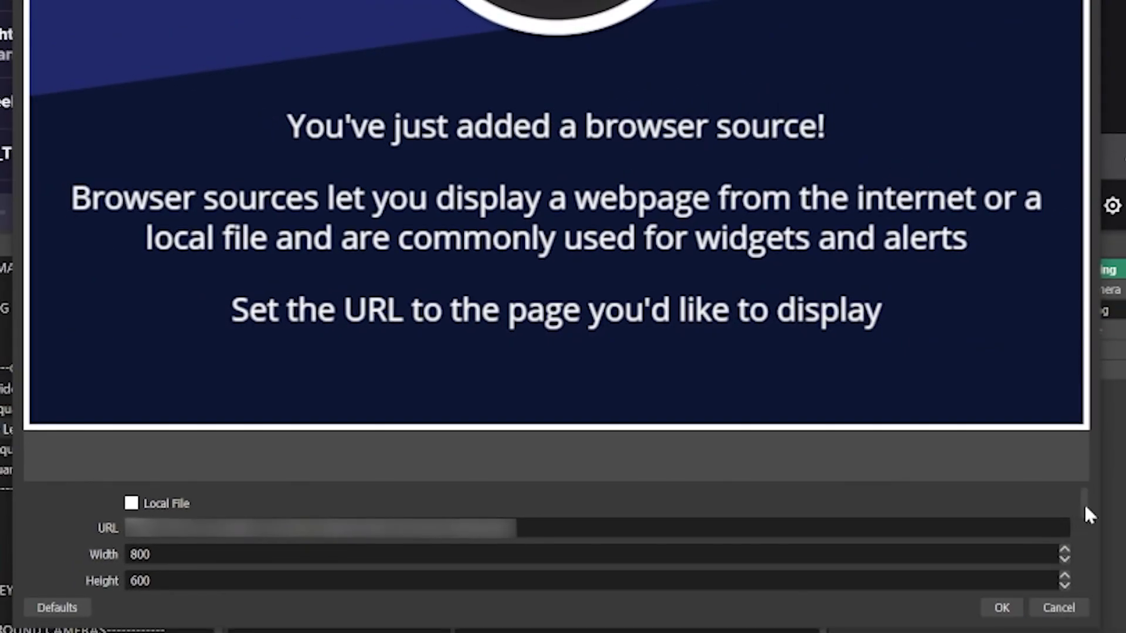
# Enable OBS control of the browser source's audio in its properties
pyautogui.moveTo(1084, 508); pyautogui.dragTo(1083, 513)
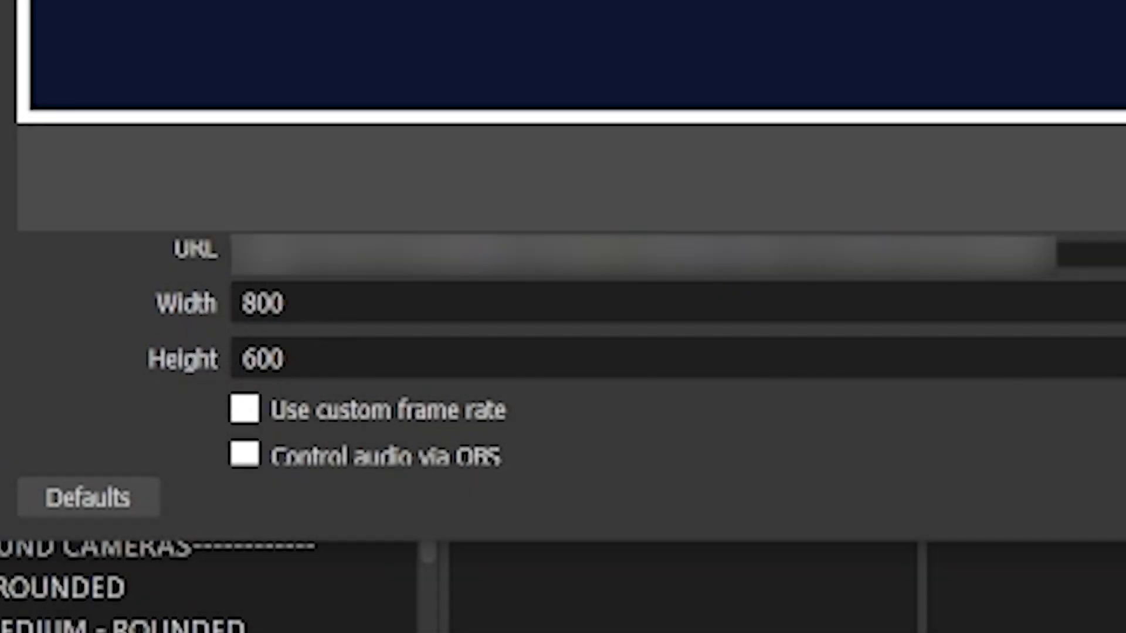
pyautogui.scroll(-2, 586, 352)
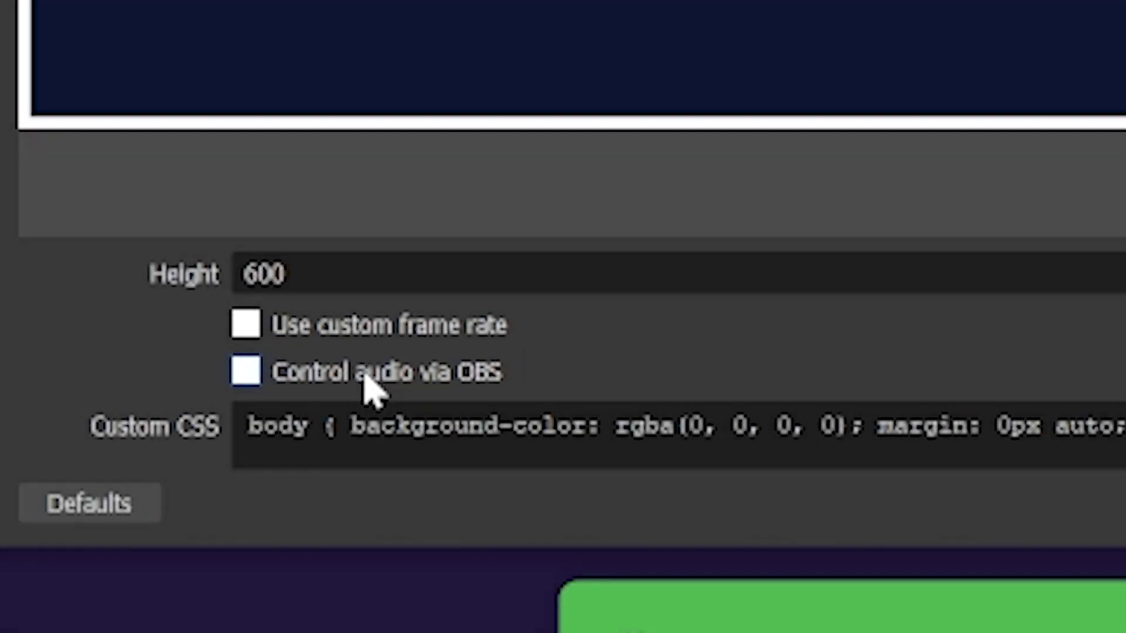
pyautogui.click(368, 373)
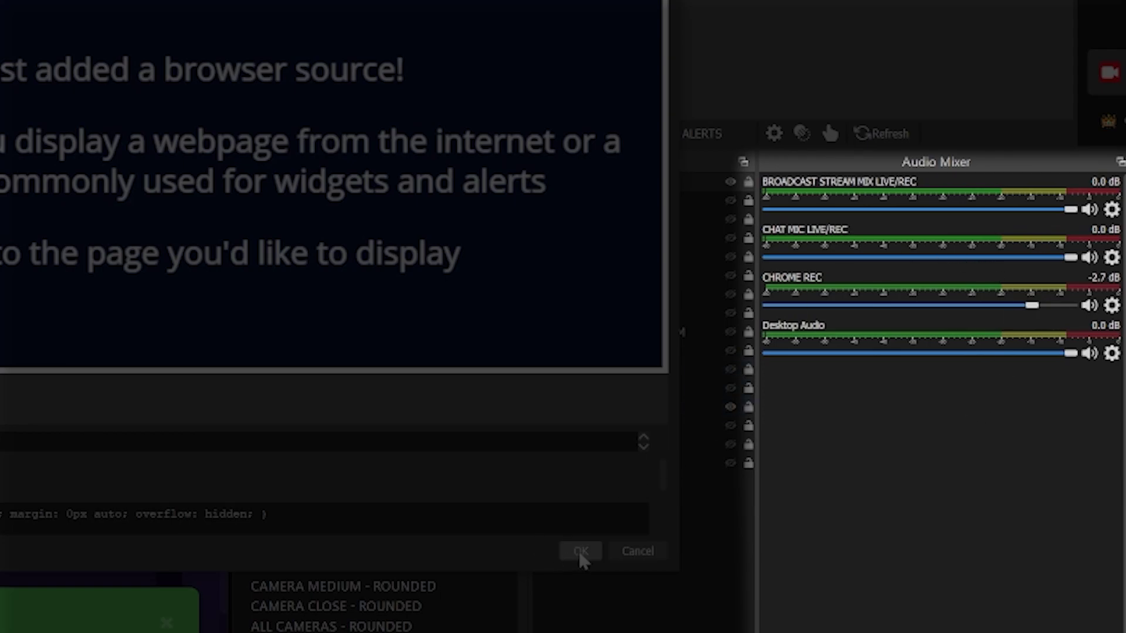
# Confirm the SOUND ALERTS source and set its audio monitoring to Monitor Only
pyautogui.click(580, 553)
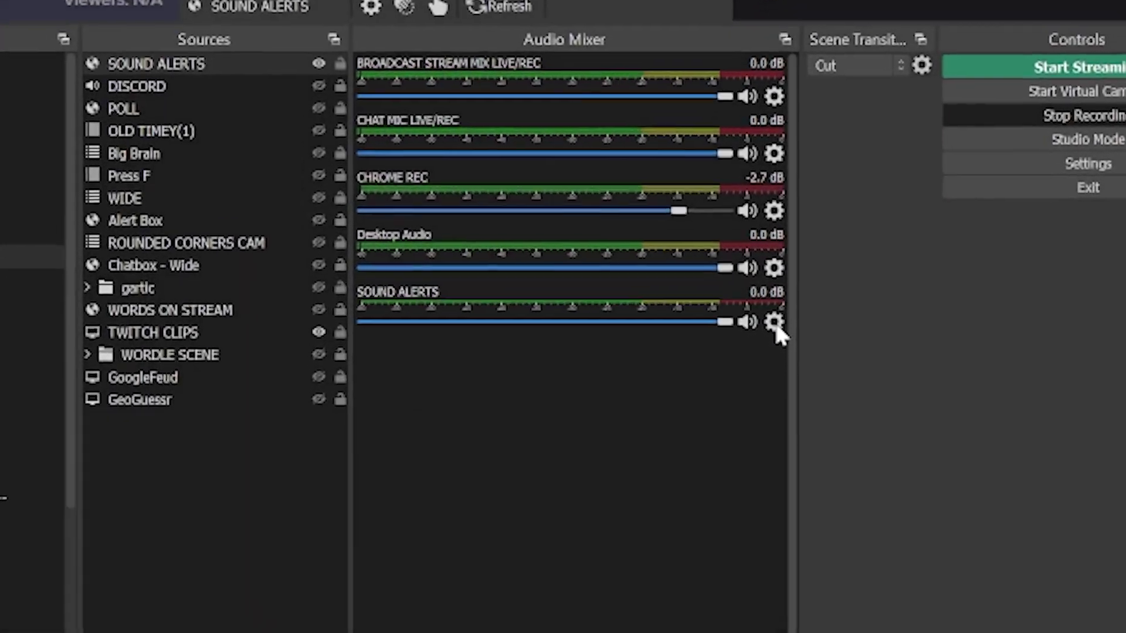
pyautogui.click(775, 398)
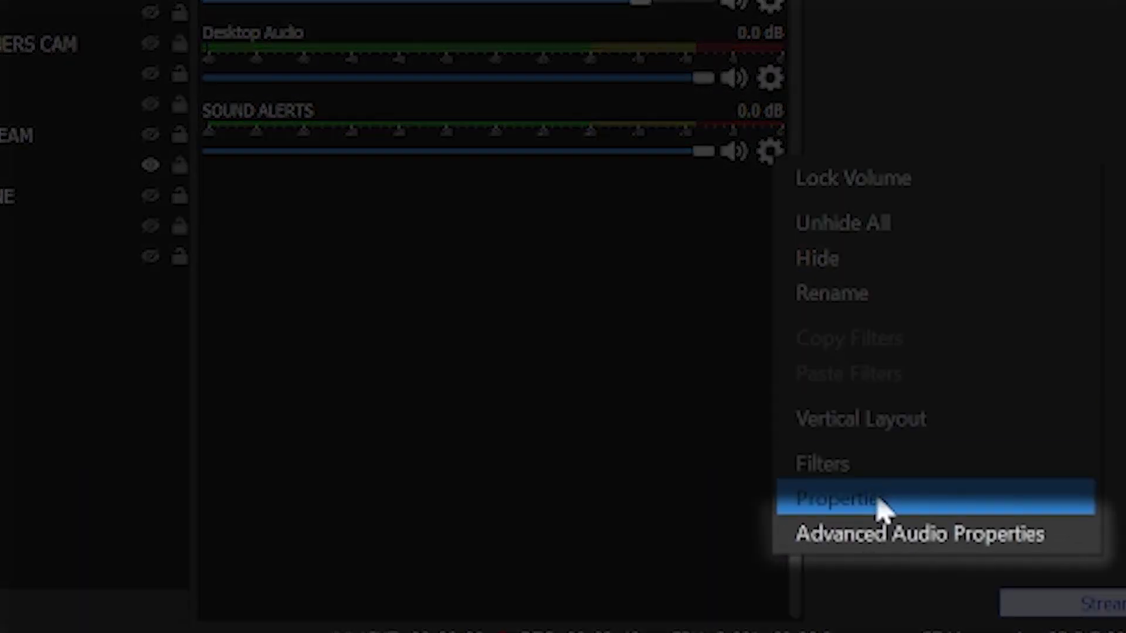
pyautogui.click(878, 534)
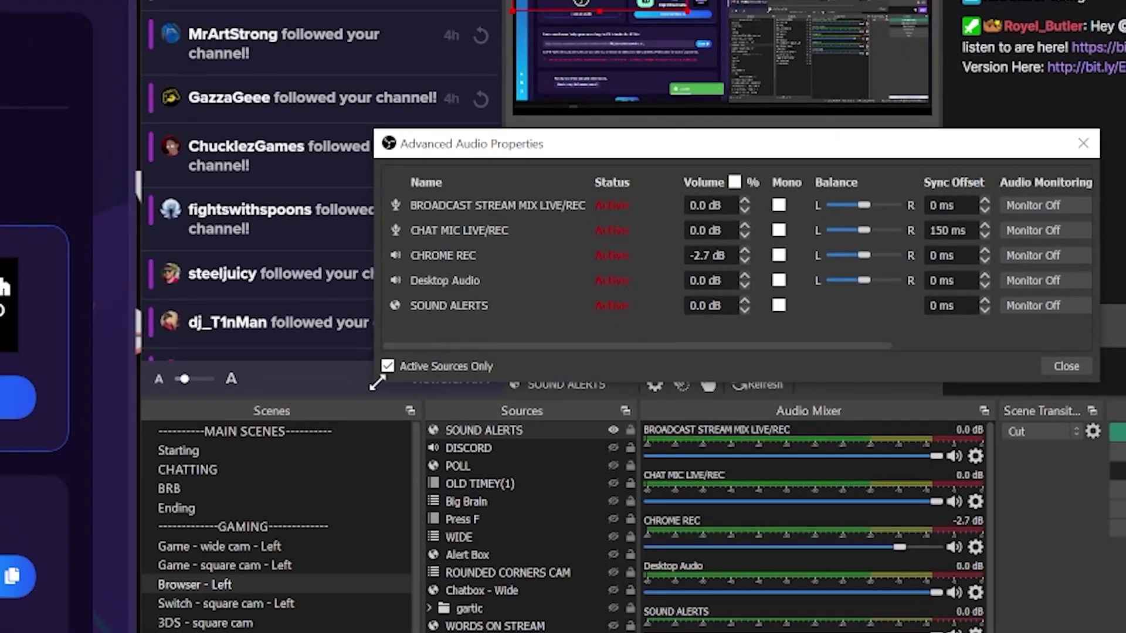
pyautogui.moveTo(377, 383); pyautogui.dragTo(30, 472)
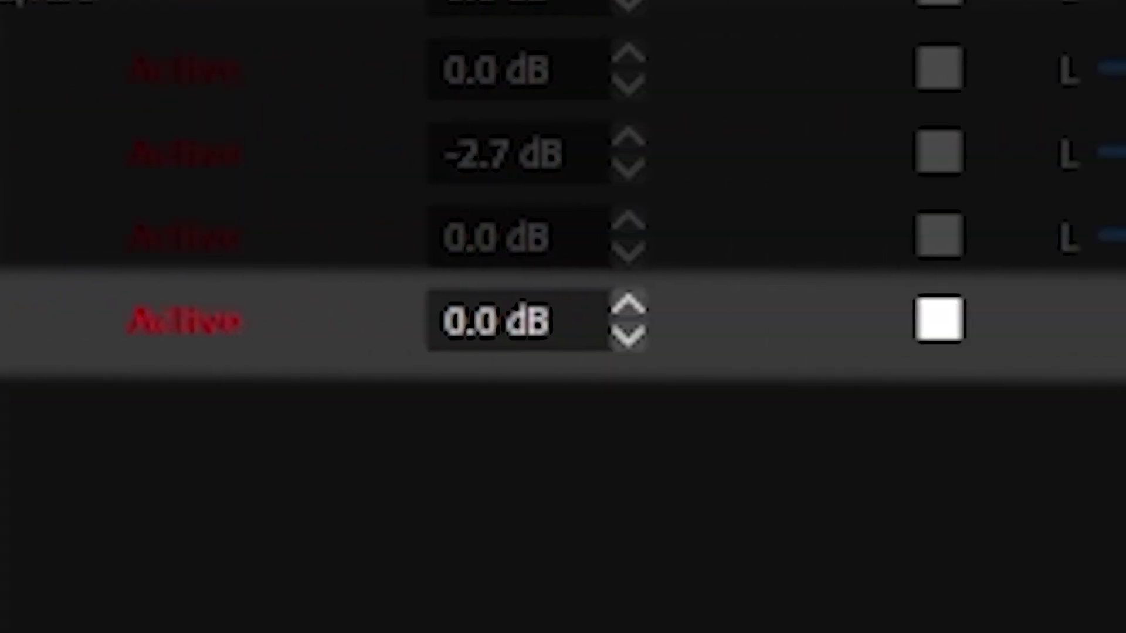
pyautogui.click(780, 306)
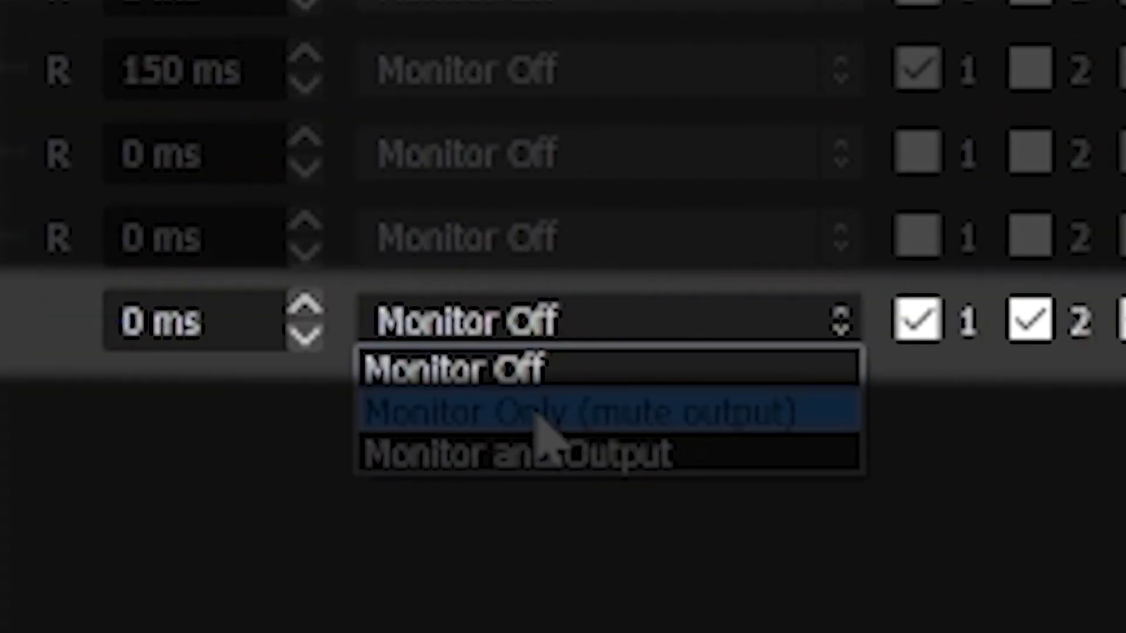
pyautogui.click(533, 414)
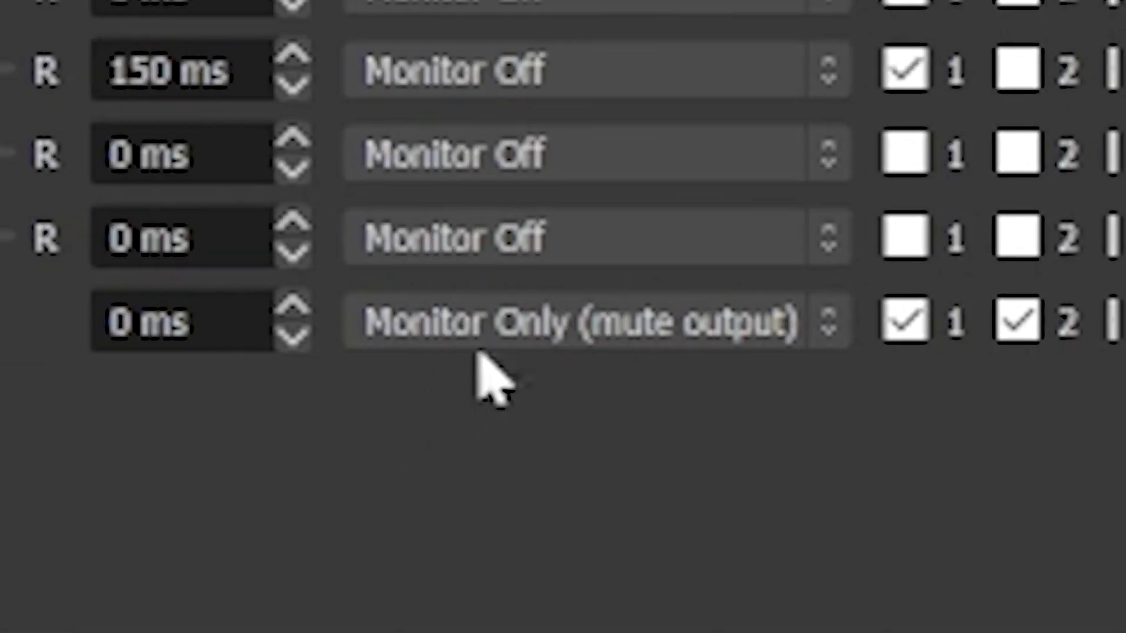
# Check the monitoring device in the OBS Audio settings
pyautogui.click(748, 234)
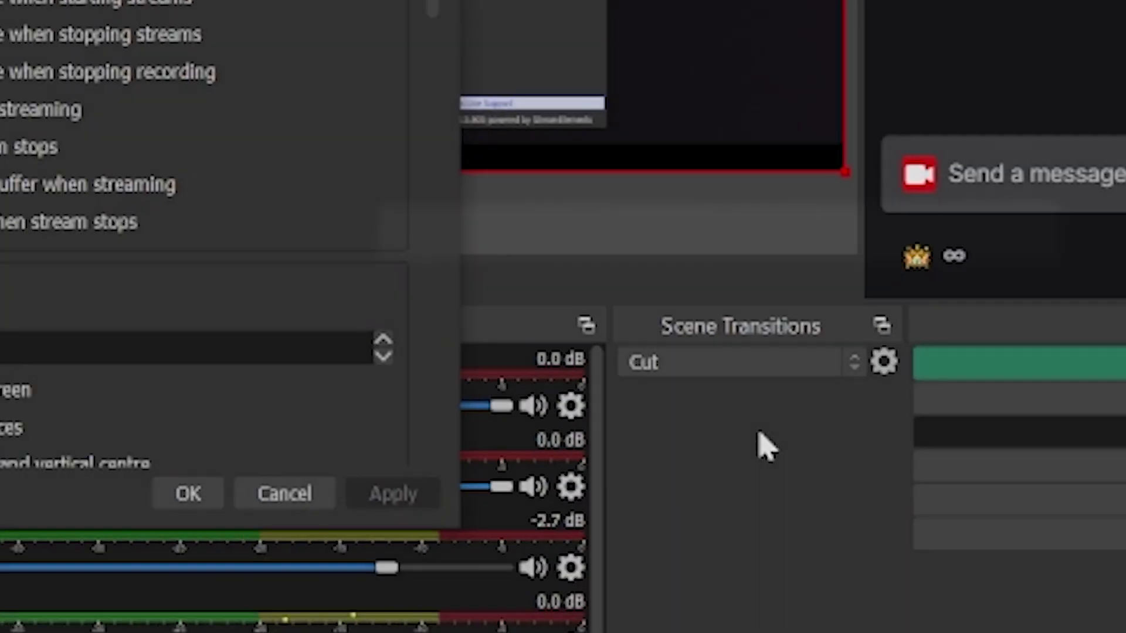
pyautogui.click(100, 235)
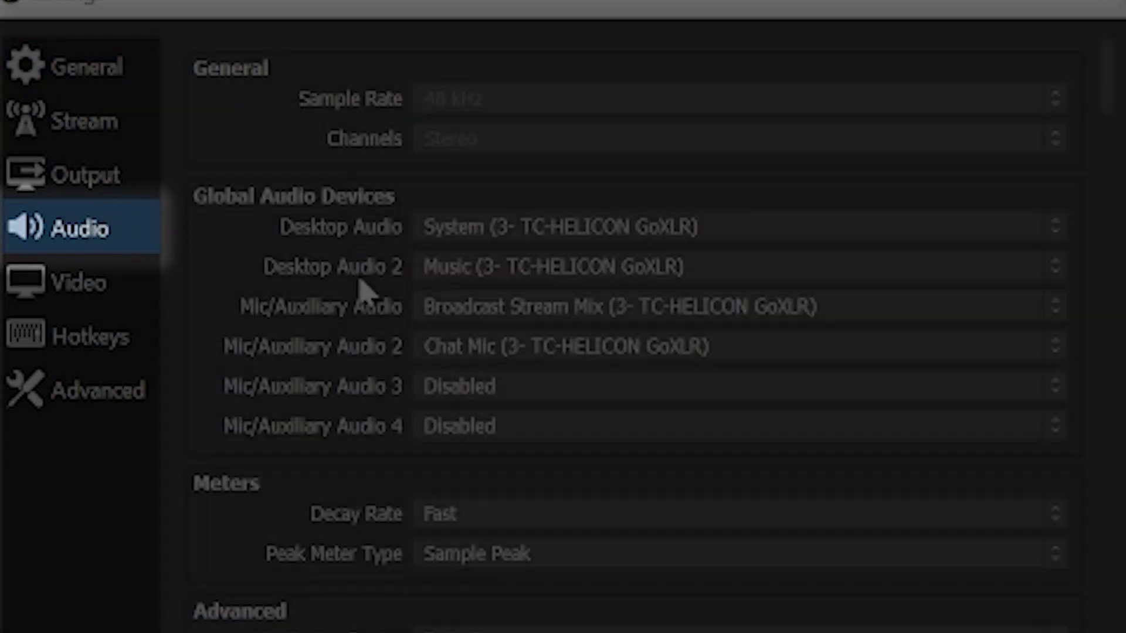
pyautogui.scroll(-2, 363, 330)
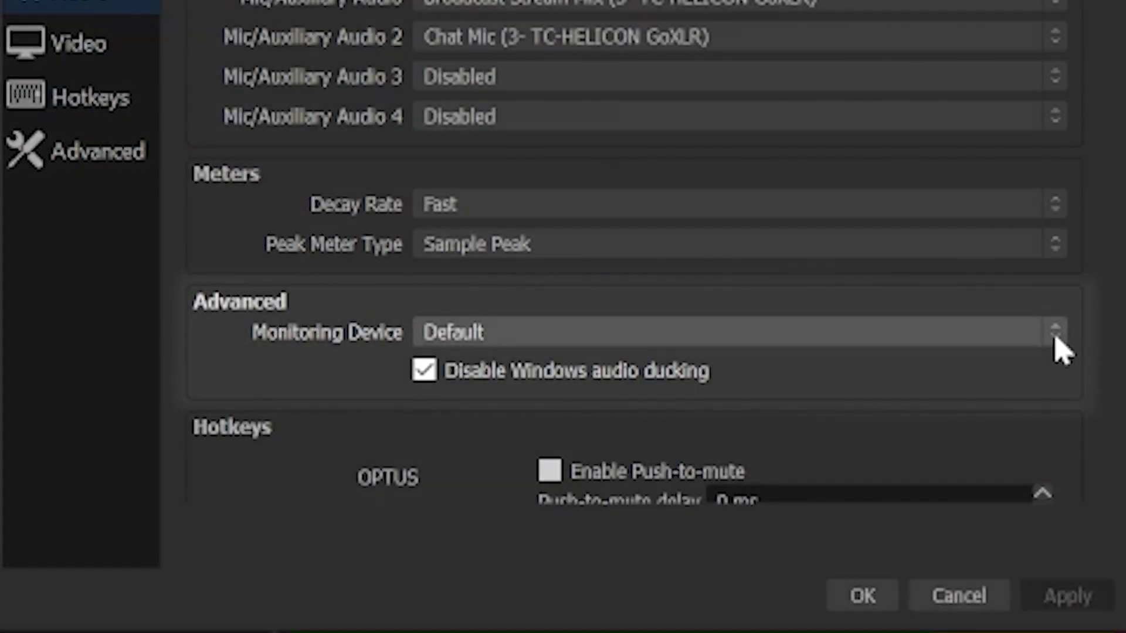
pyautogui.click(1055, 335)
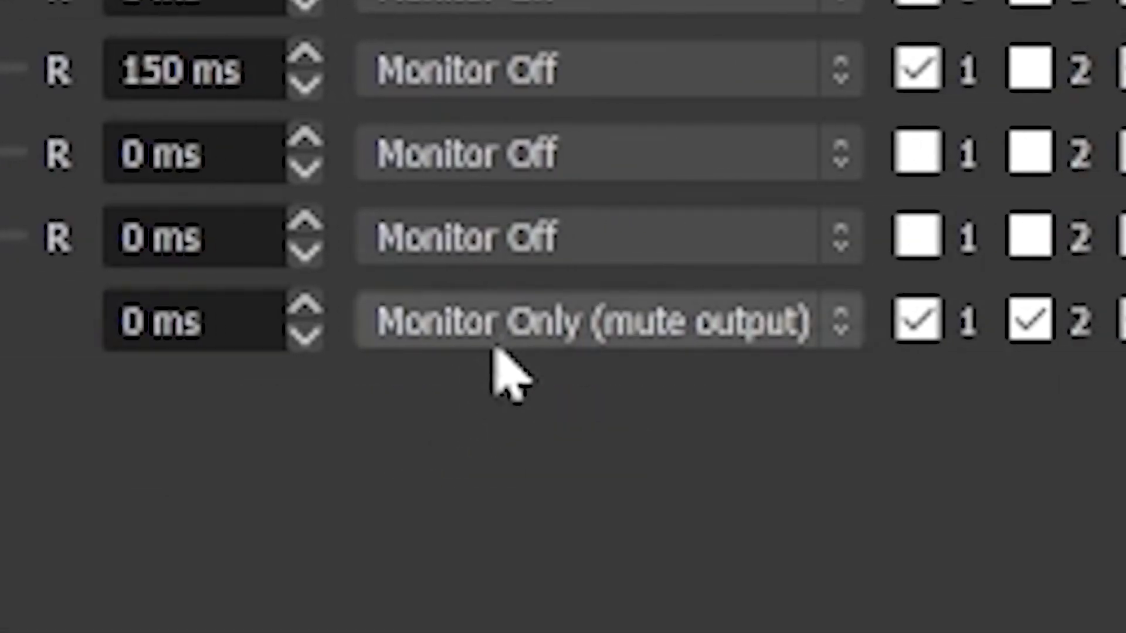
# Switch SOUND ALERTS to Monitor and Output, max its volume, and reopen its properties
pyautogui.click(496, 338)
pyautogui.click(528, 457)
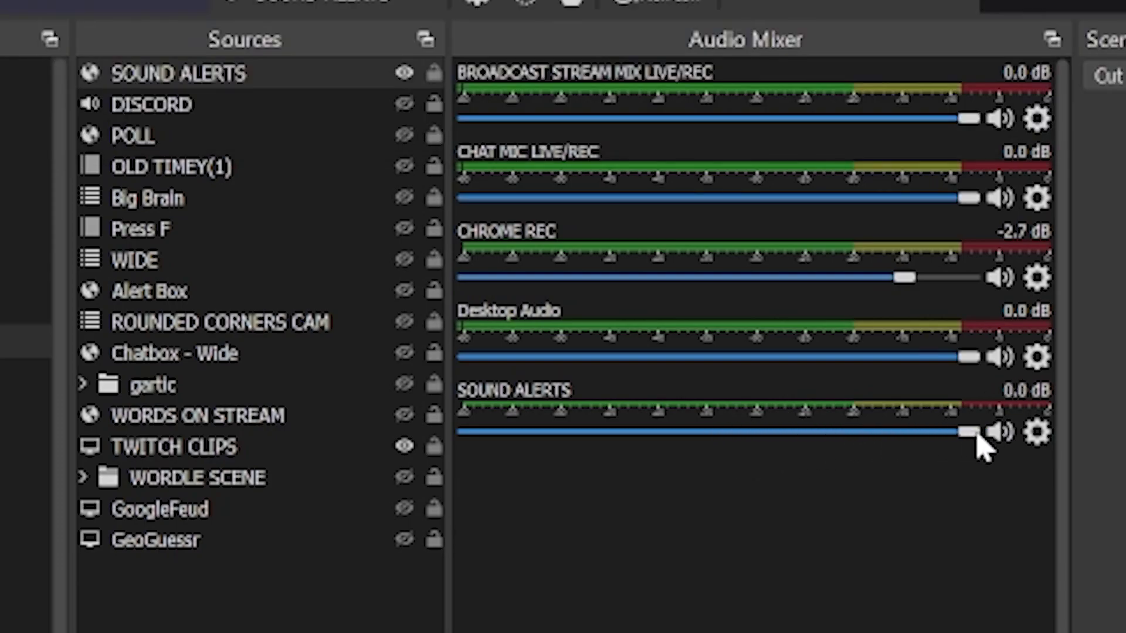
pyautogui.moveTo(880, 456); pyautogui.dragTo(970, 463)
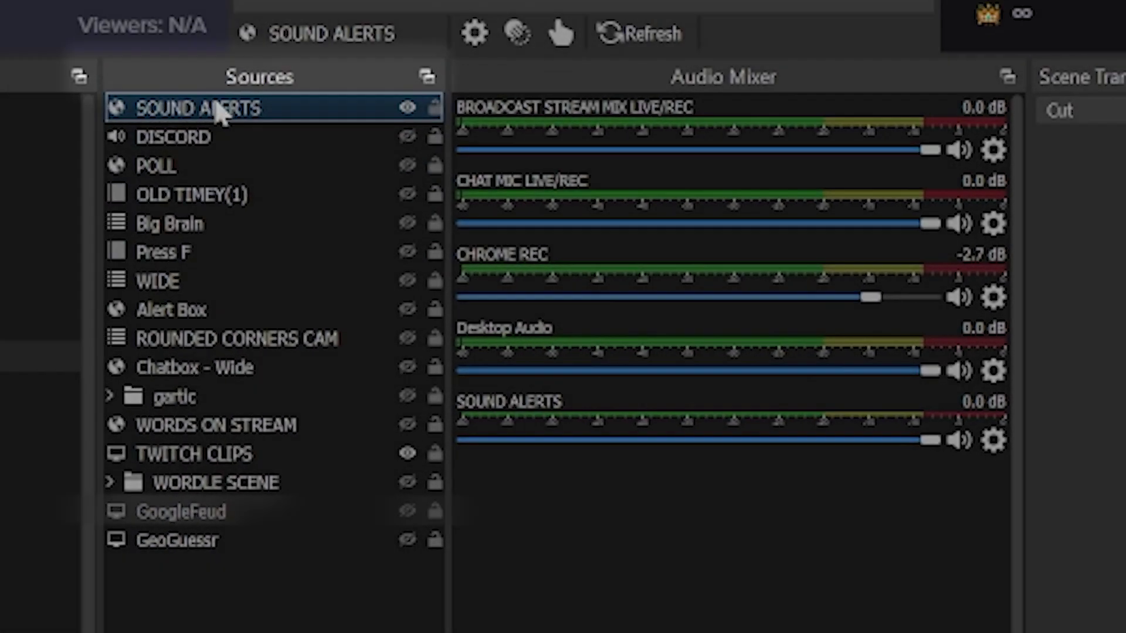
pyautogui.doubleClick(194, 73)
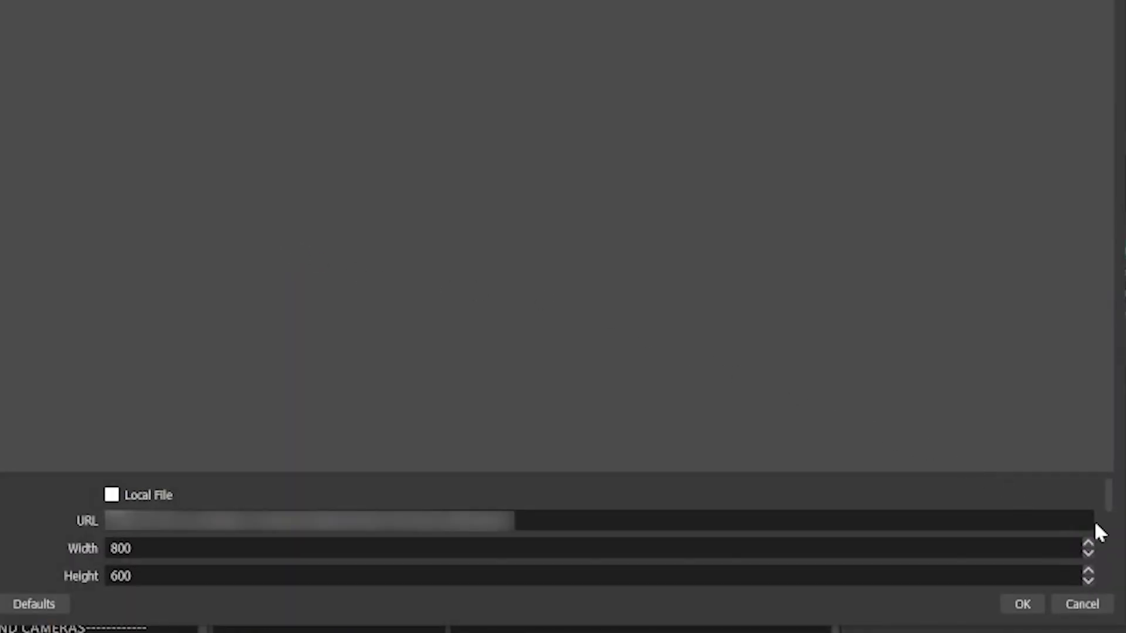
pyautogui.moveTo(1107, 500); pyautogui.dragTo(1113, 563)
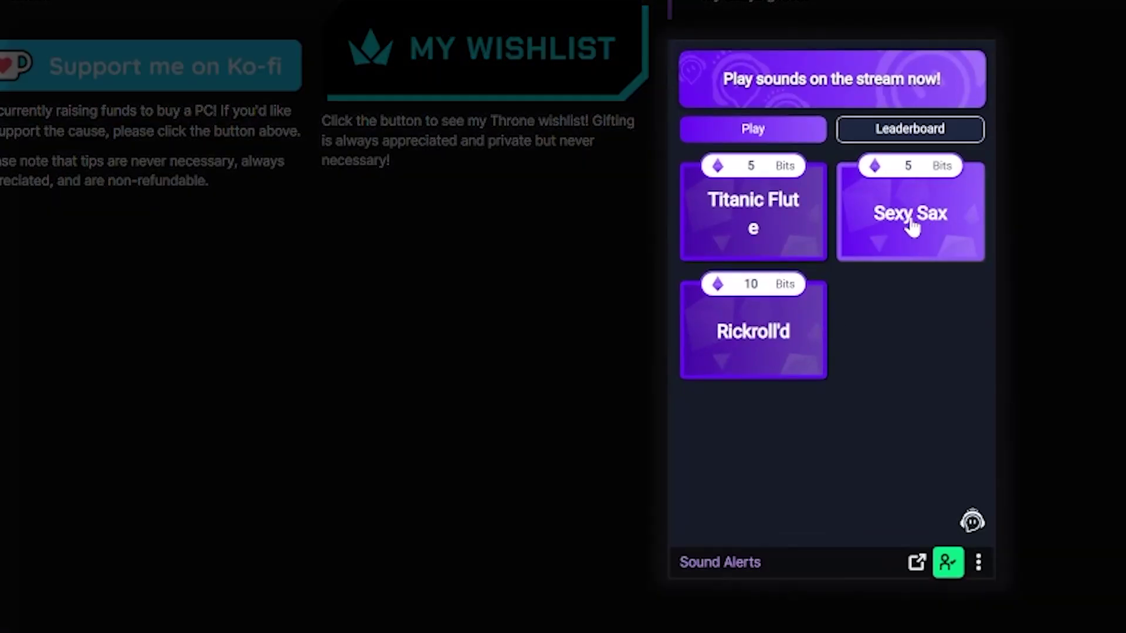
# Play the Sexy Sax sound alert on the live stream anonymously
pyautogui.click(912, 228)
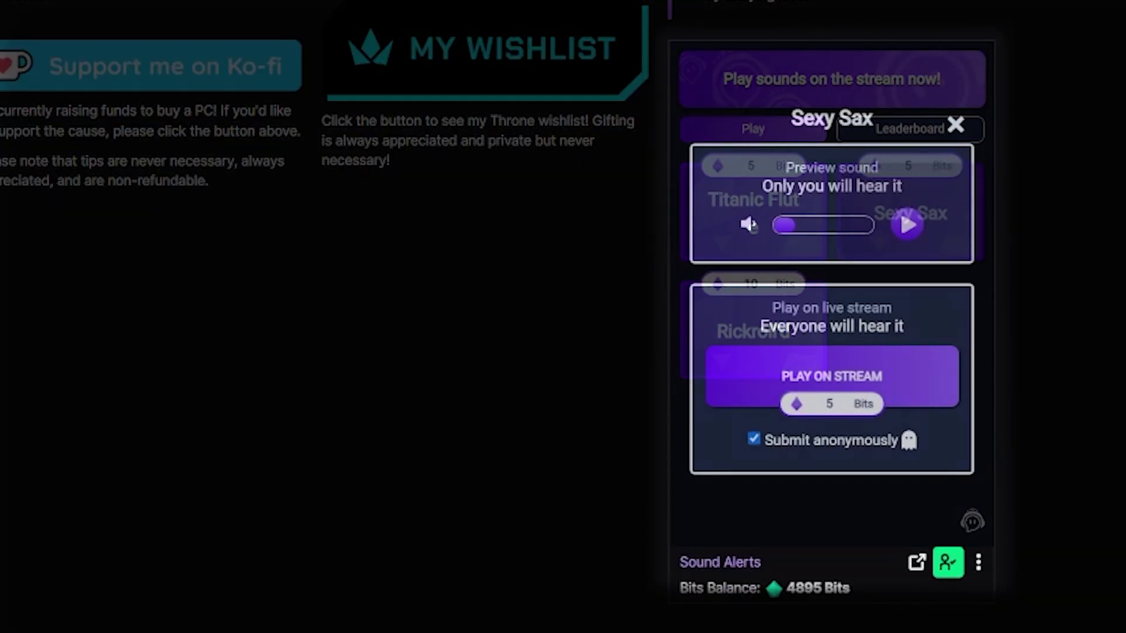
pyautogui.click(736, 443)
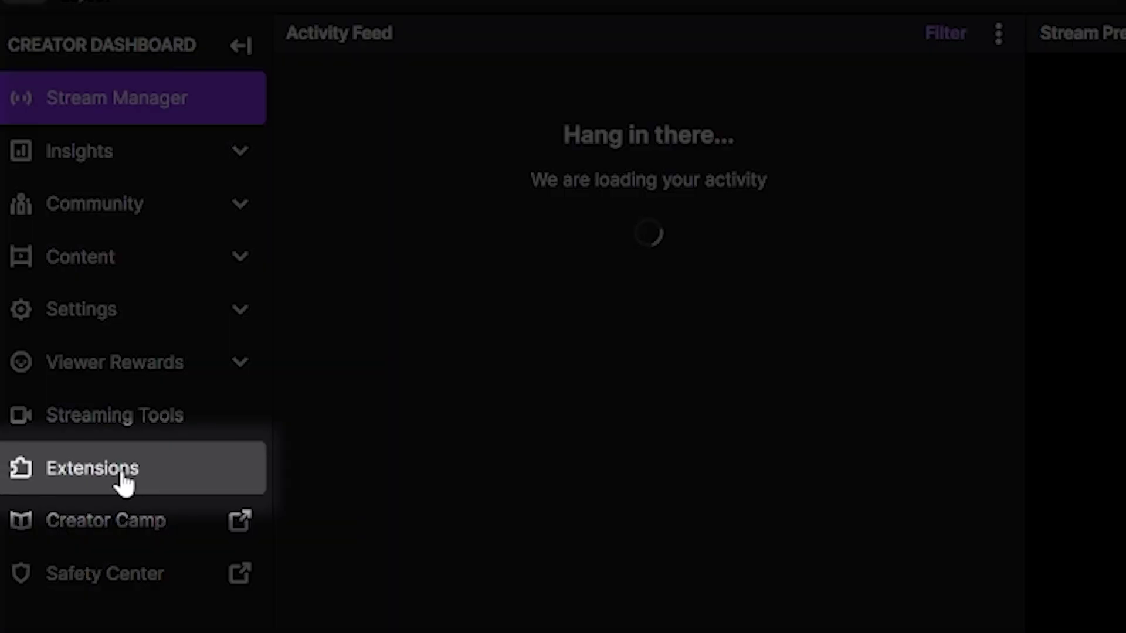
# Search Extensions for 'Soundalerts' and install the Sound Alerts extension
pyautogui.click(123, 478)
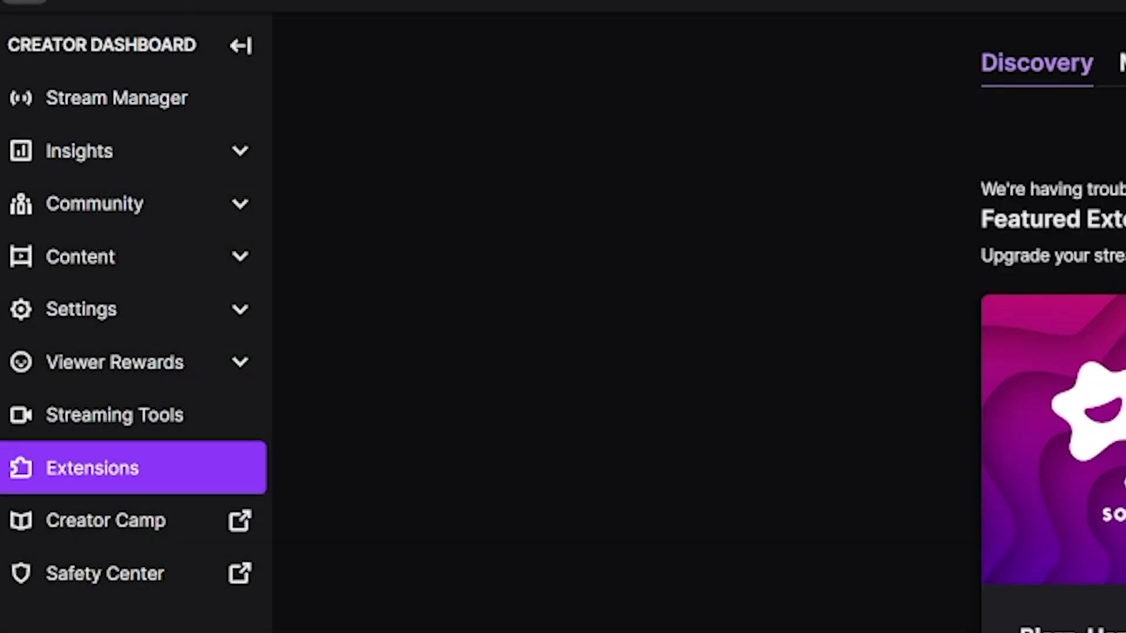
pyautogui.write('Sounda')
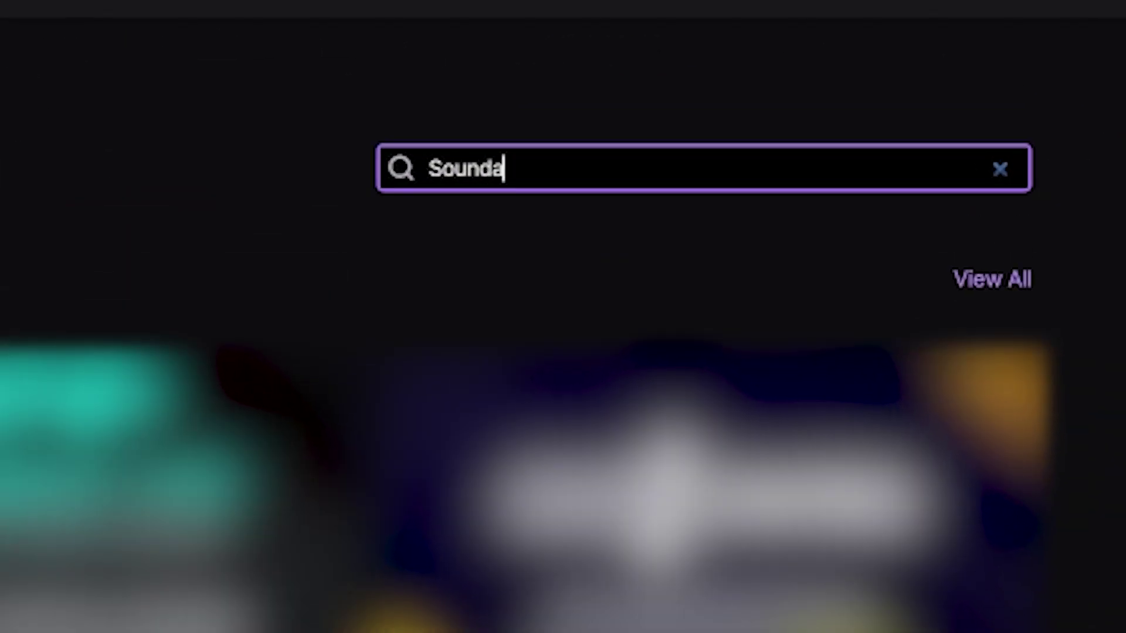
pyautogui.write('lerts')
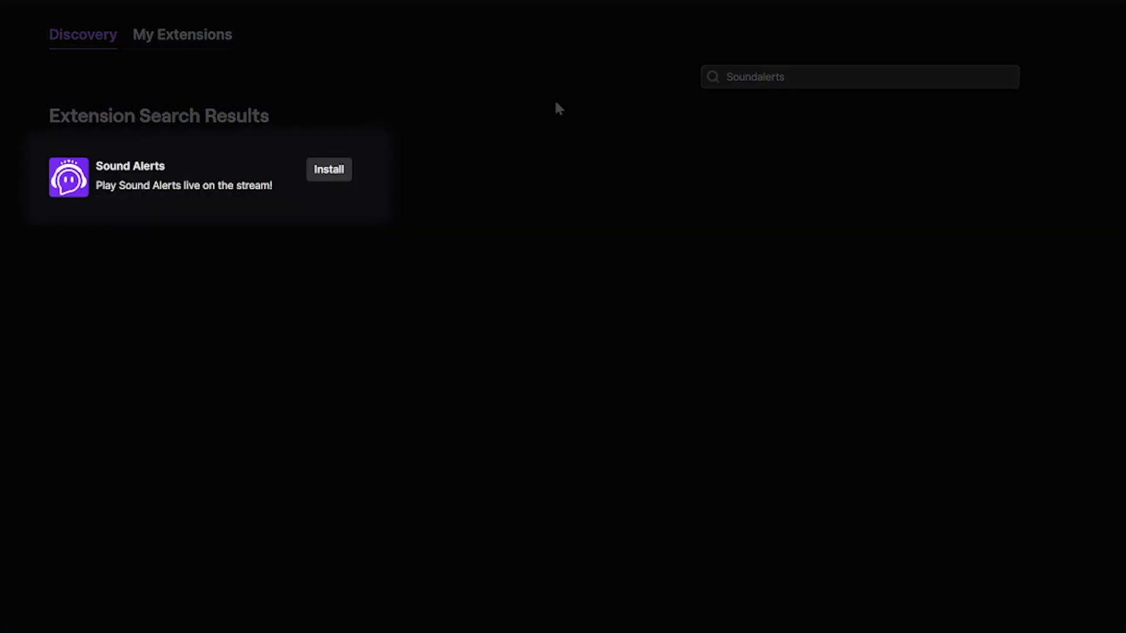
pyautogui.click(80, 184)
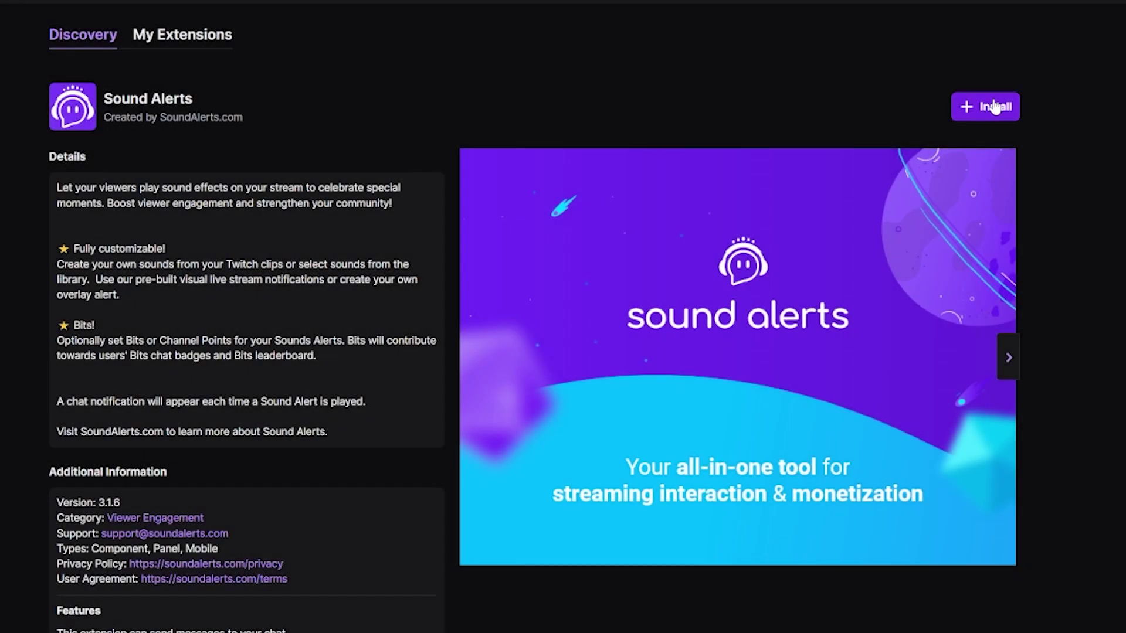
pyautogui.click(182, 34)
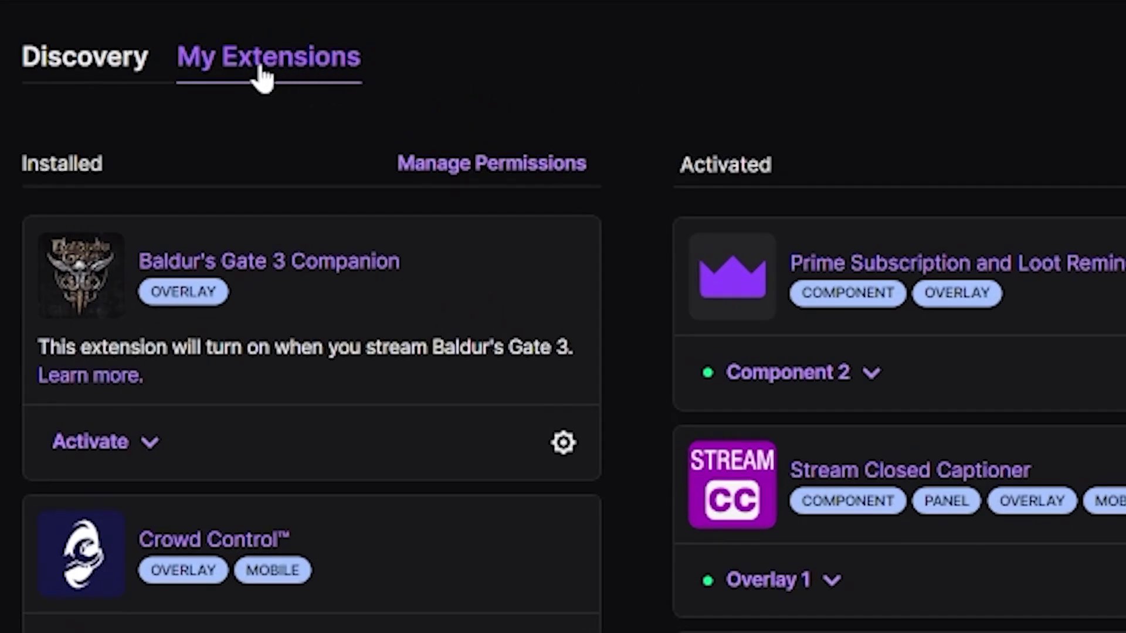
# Activate the Sound Alerts extension as Panel 1
pyautogui.scroll(-9, 318, 525)
pyautogui.click(125, 308)
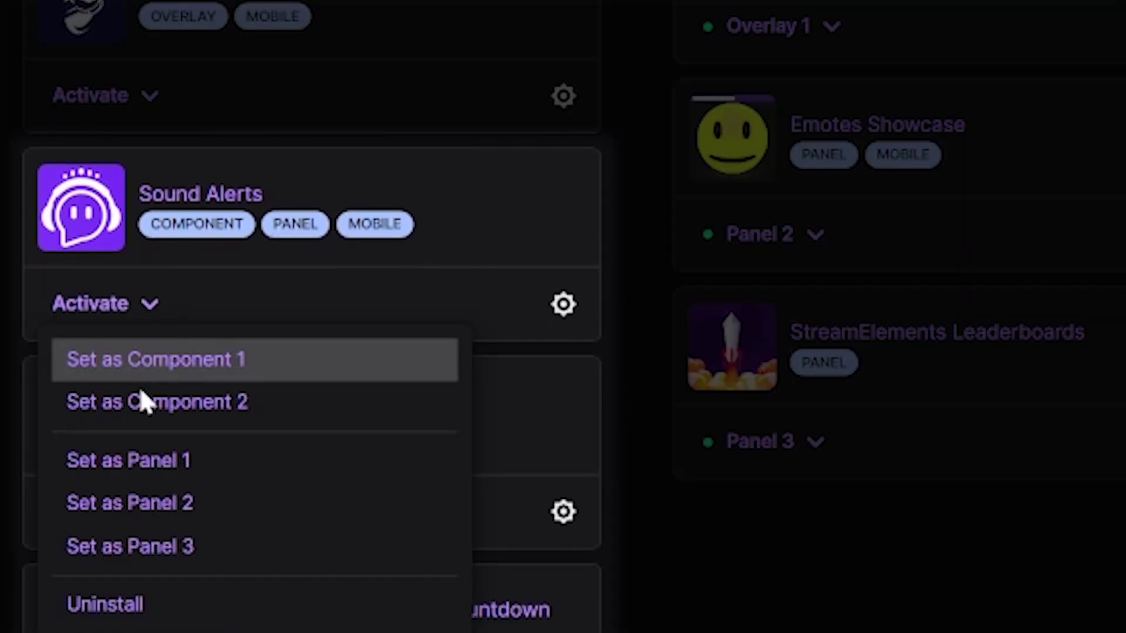
pyautogui.click(151, 469)
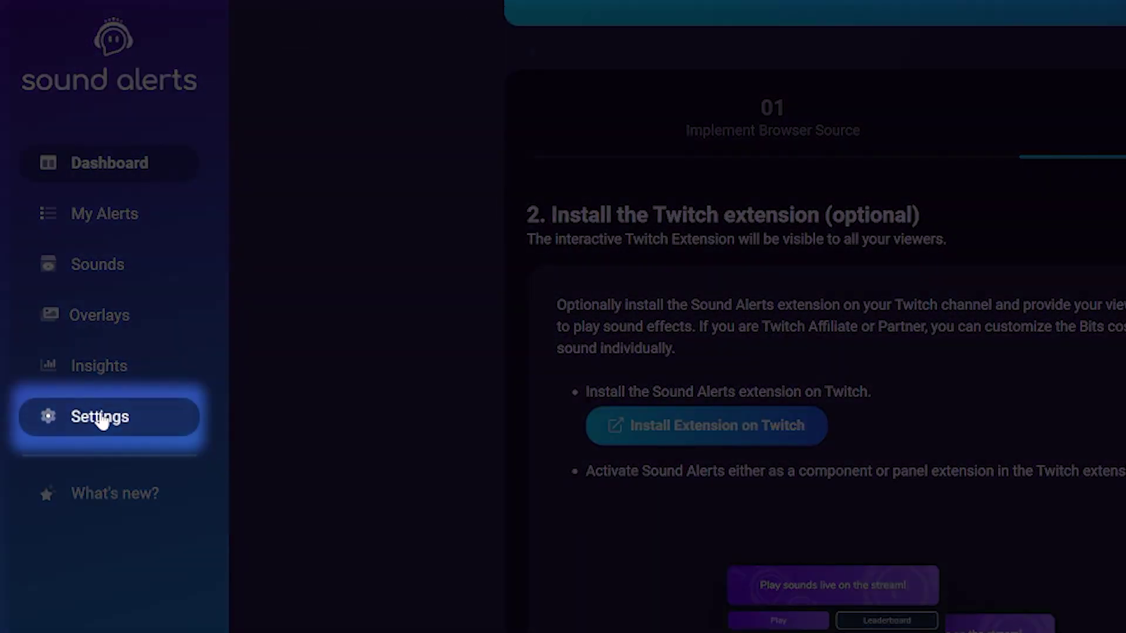
# Open Sound Alerts Settings to view browser source volume and extension cooldown
pyautogui.click(101, 417)
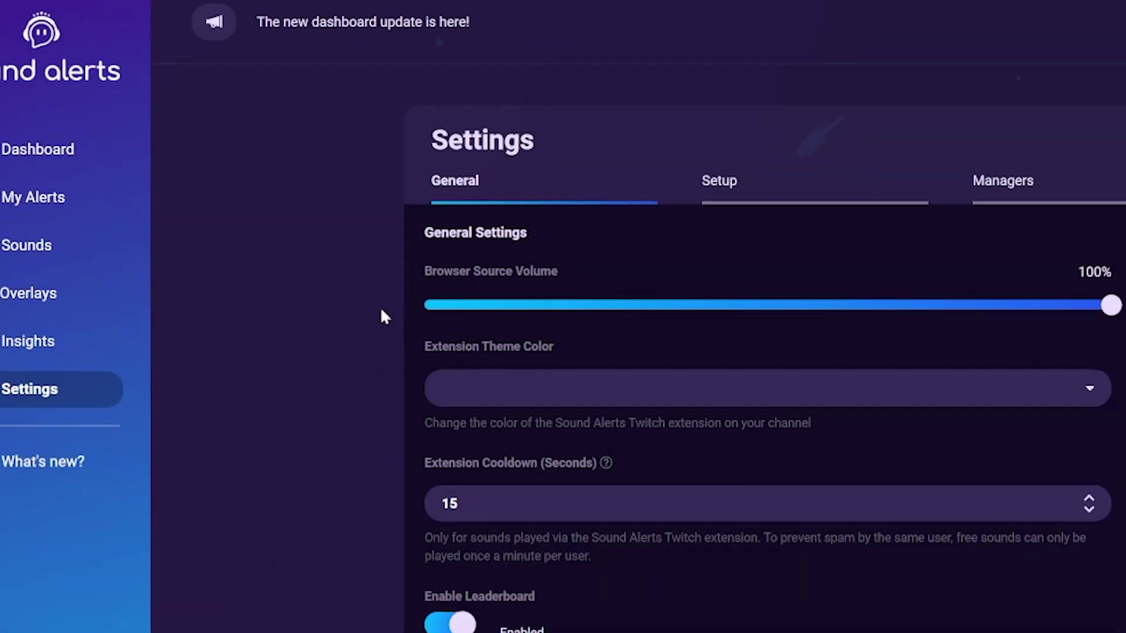